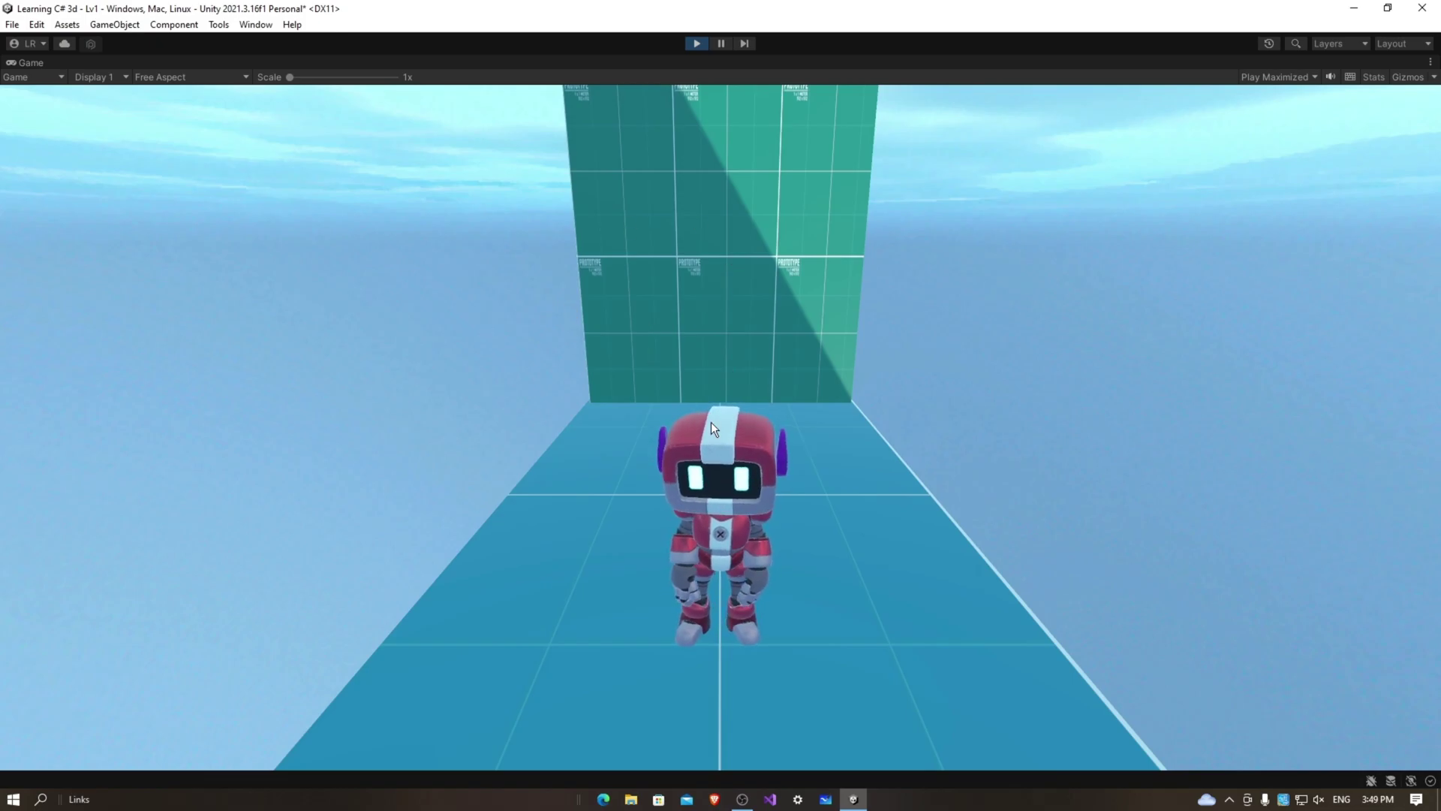
# - Test-play Lv1 by walking the robot through the green end wall into Lv2, then stop
pyautogui.press('w')
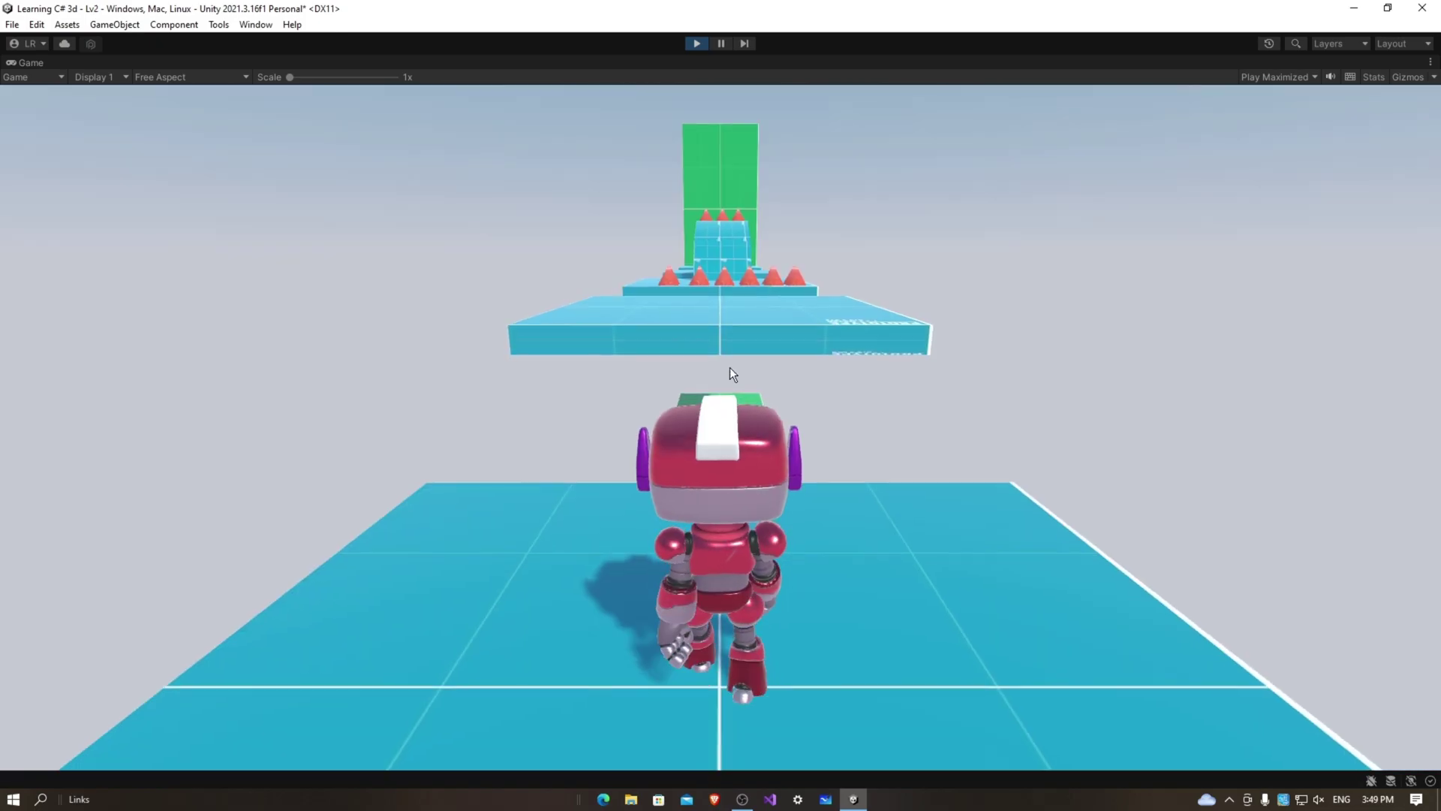
pyautogui.press('s')
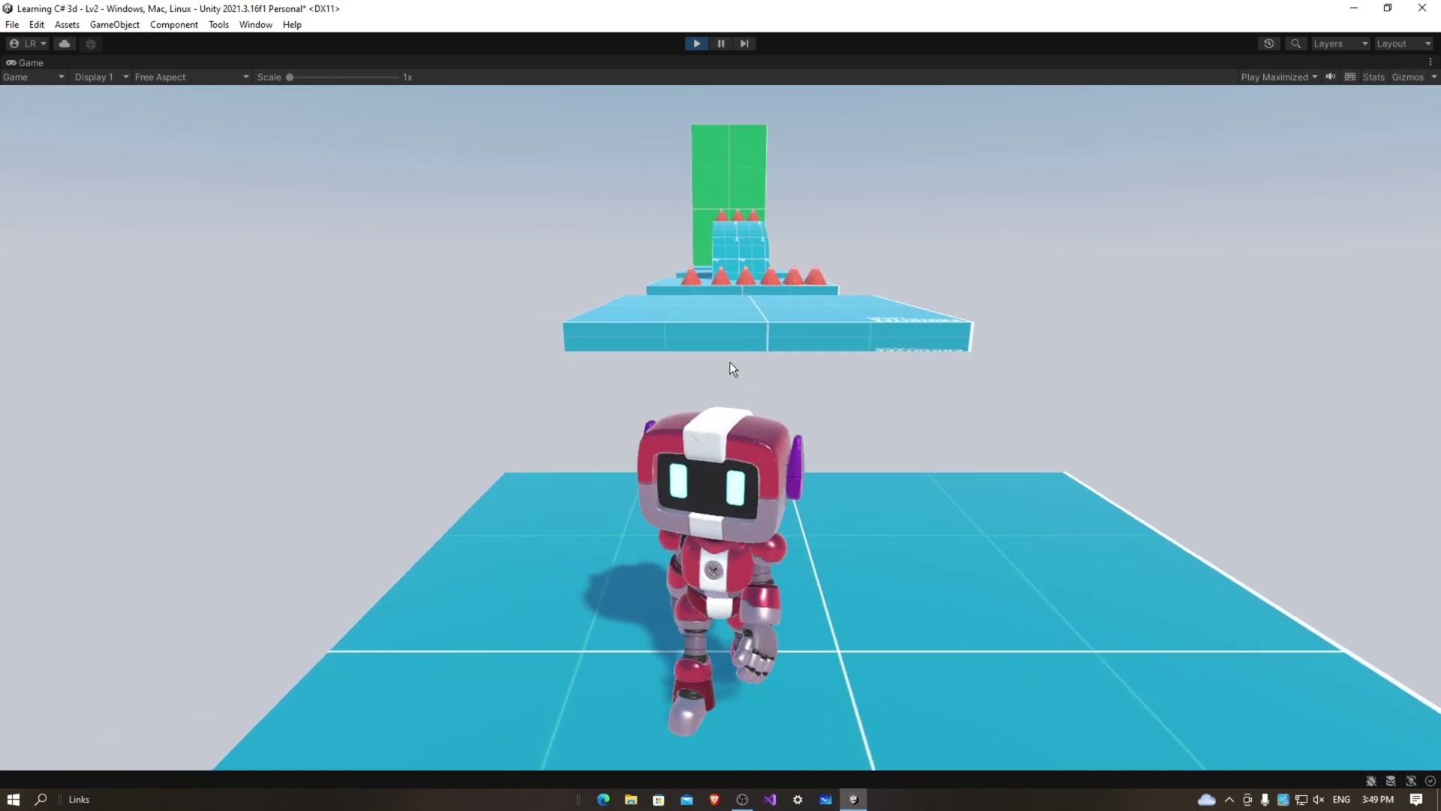
pyautogui.press('w')
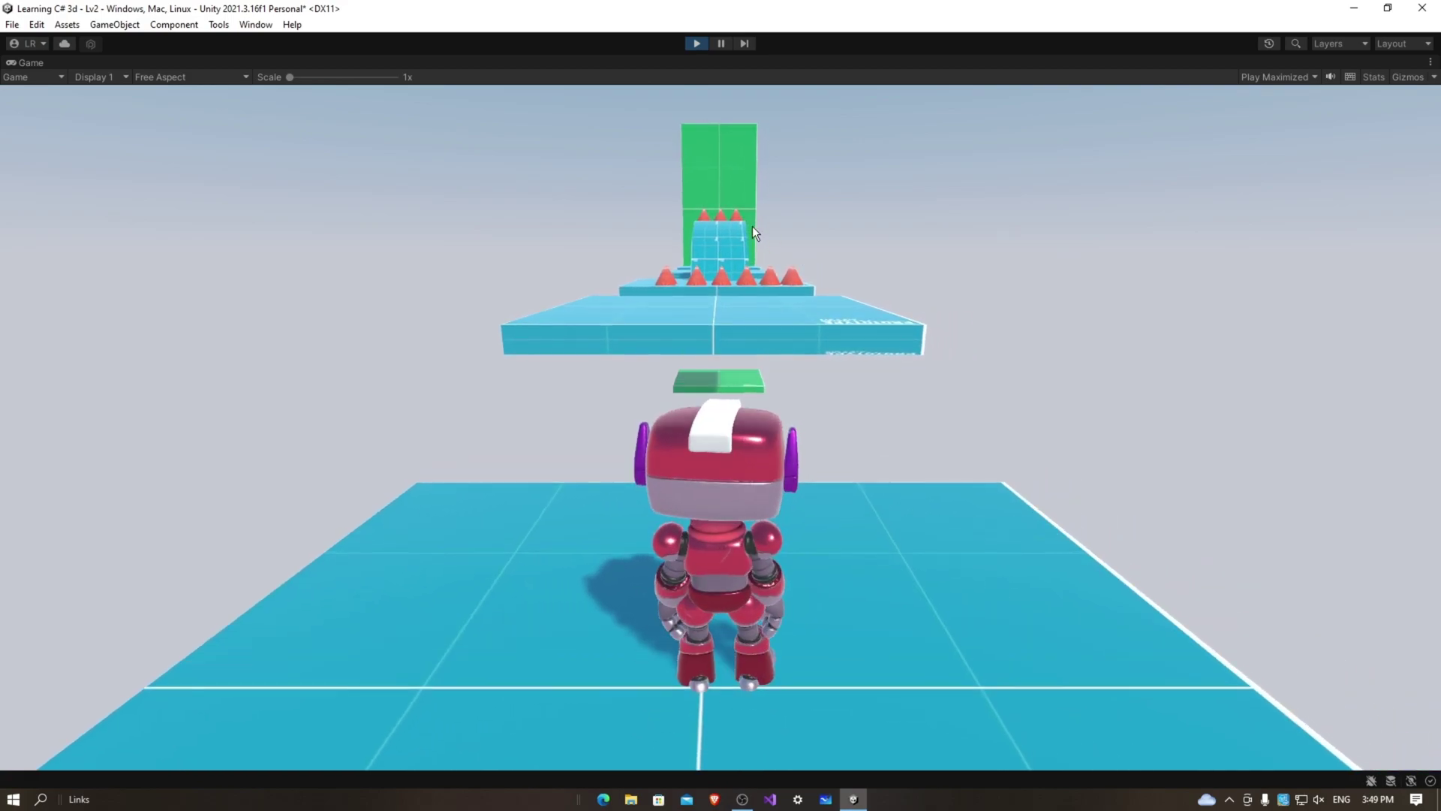
pyautogui.hotkey('ctrl', 'p')
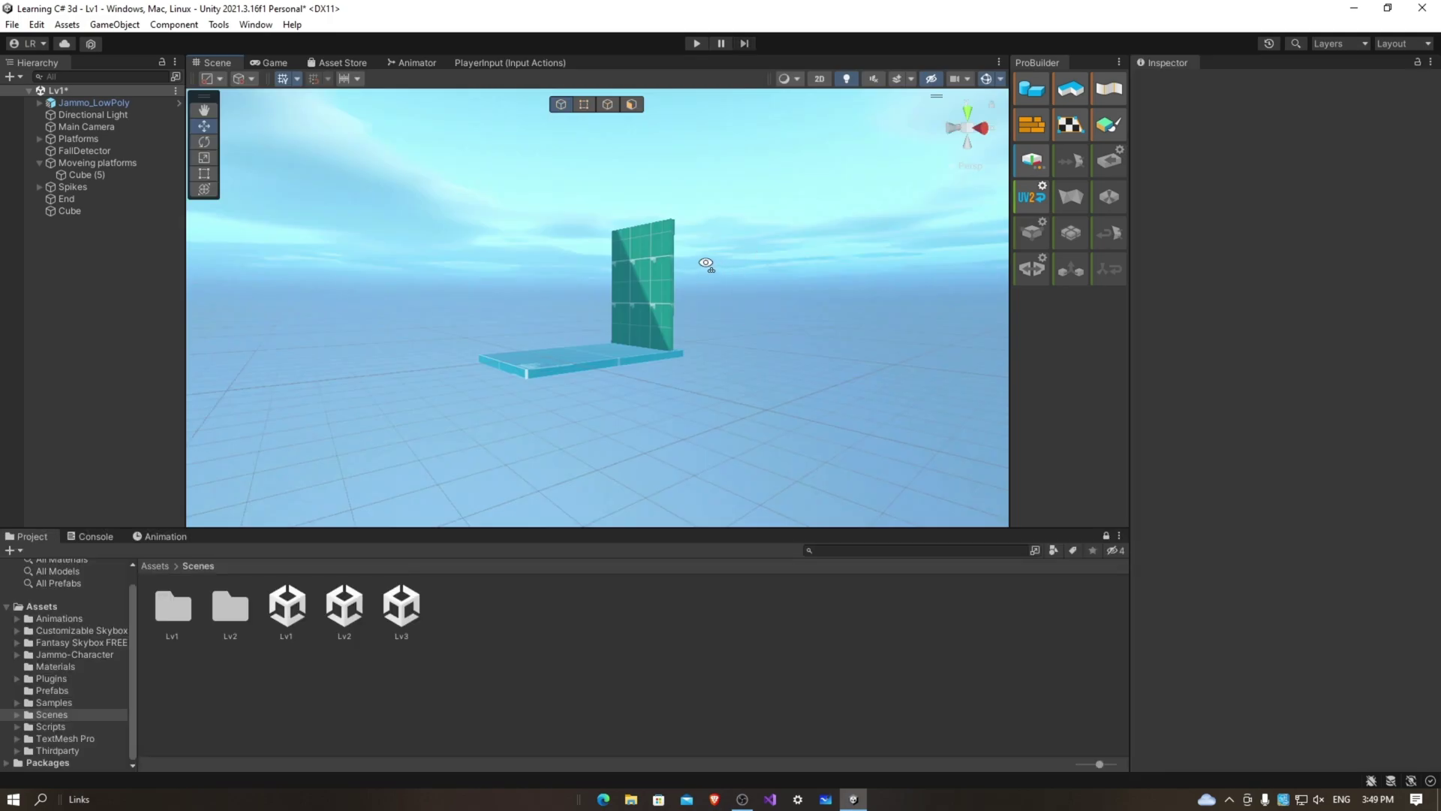
# - Move the Scene view toward the platforms and select the floor platform Cube (4)
pyautogui.moveTo(706, 264)
pyautogui.mouseDown(button='right')
pyautogui.moveTo(623, 299)
pyautogui.moveTo(610, 345)
pyautogui.moveTo(784, 248)
pyautogui.moveTo(548, 341)
pyautogui.moveTo(631, 326)
pyautogui.moveTo(764, 344)
pyautogui.moveTo(803, 330)
pyautogui.mouseUp(button='right')
pyautogui.click(609, 346)
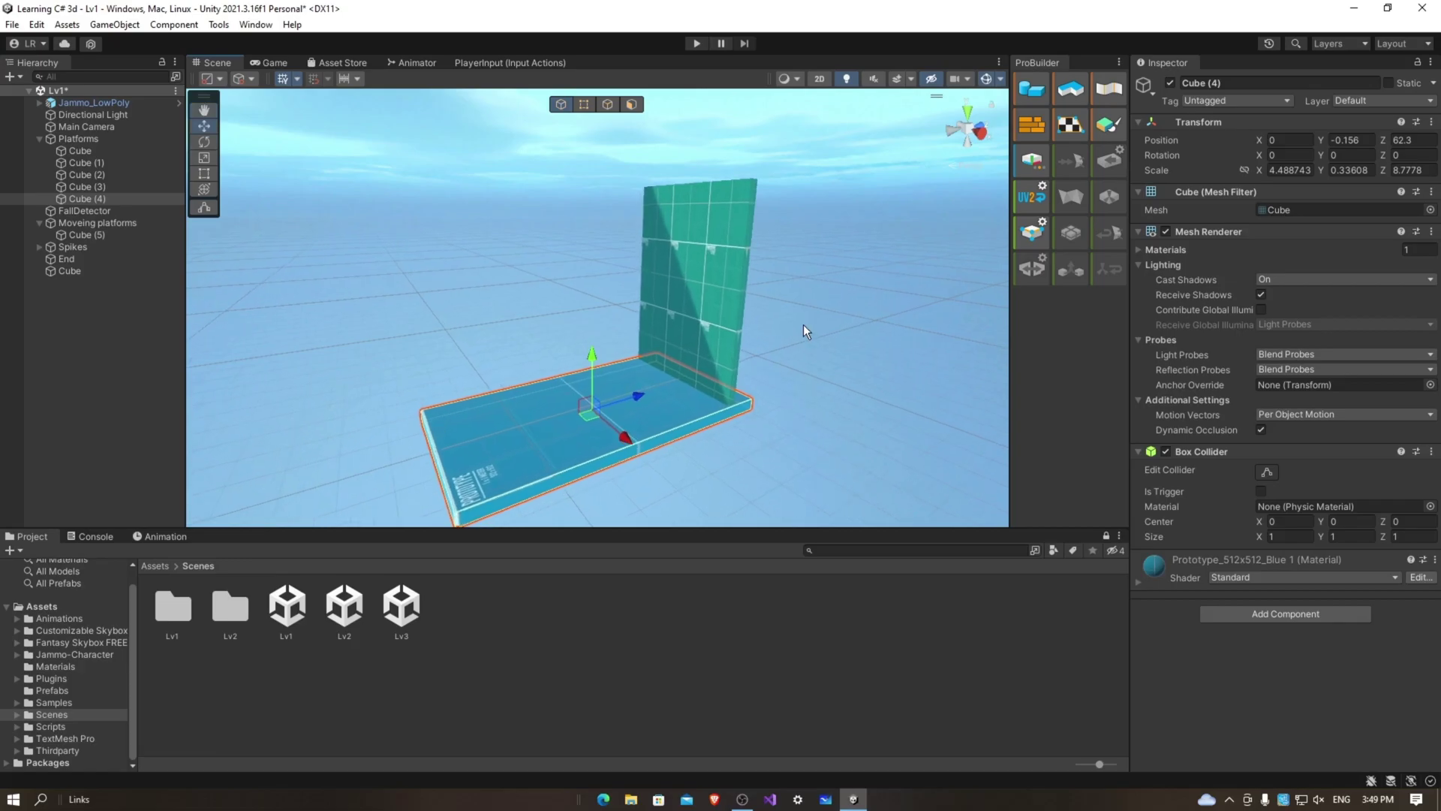
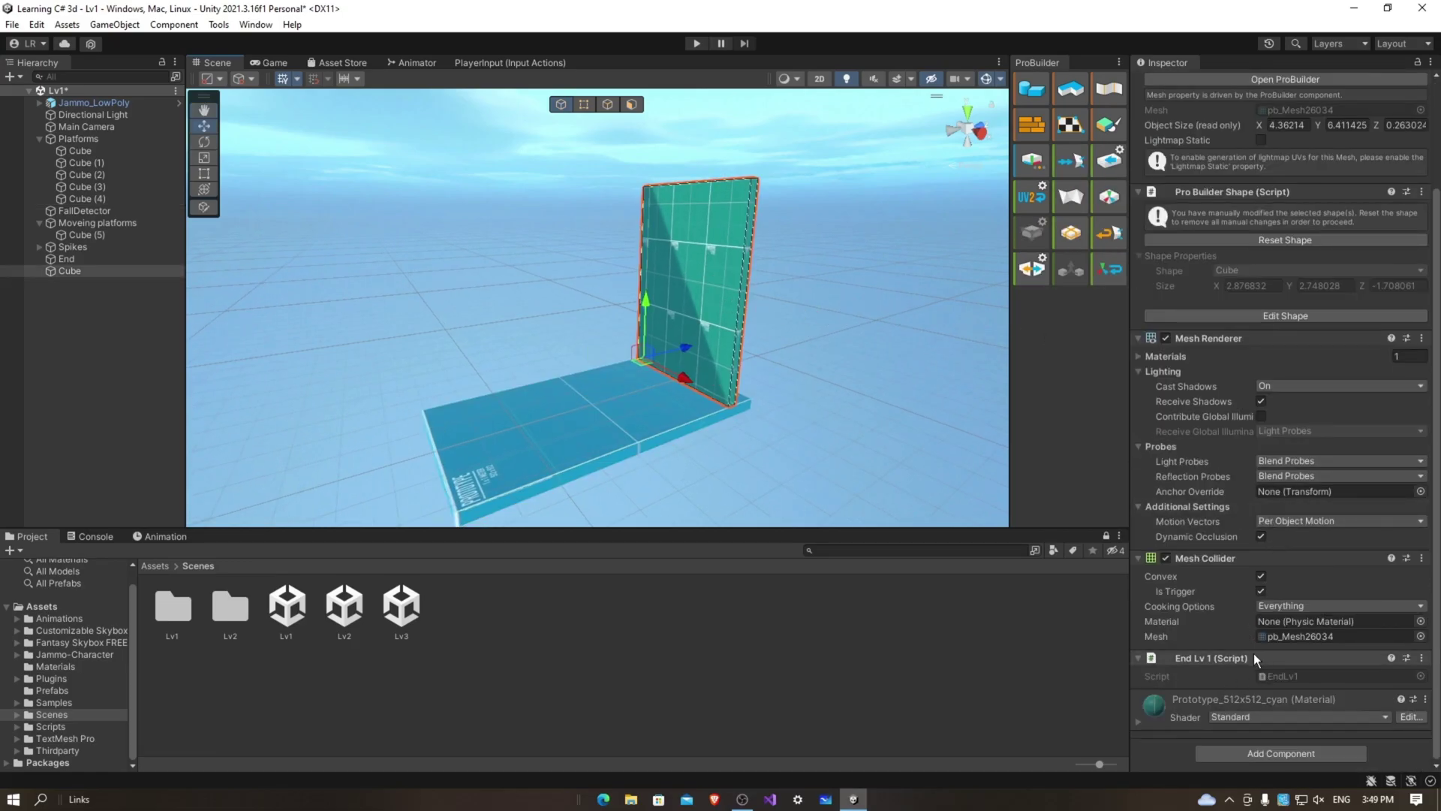
# - Remove the End Lv 1 script component from the cube
pyautogui.rightClick(1254, 658)
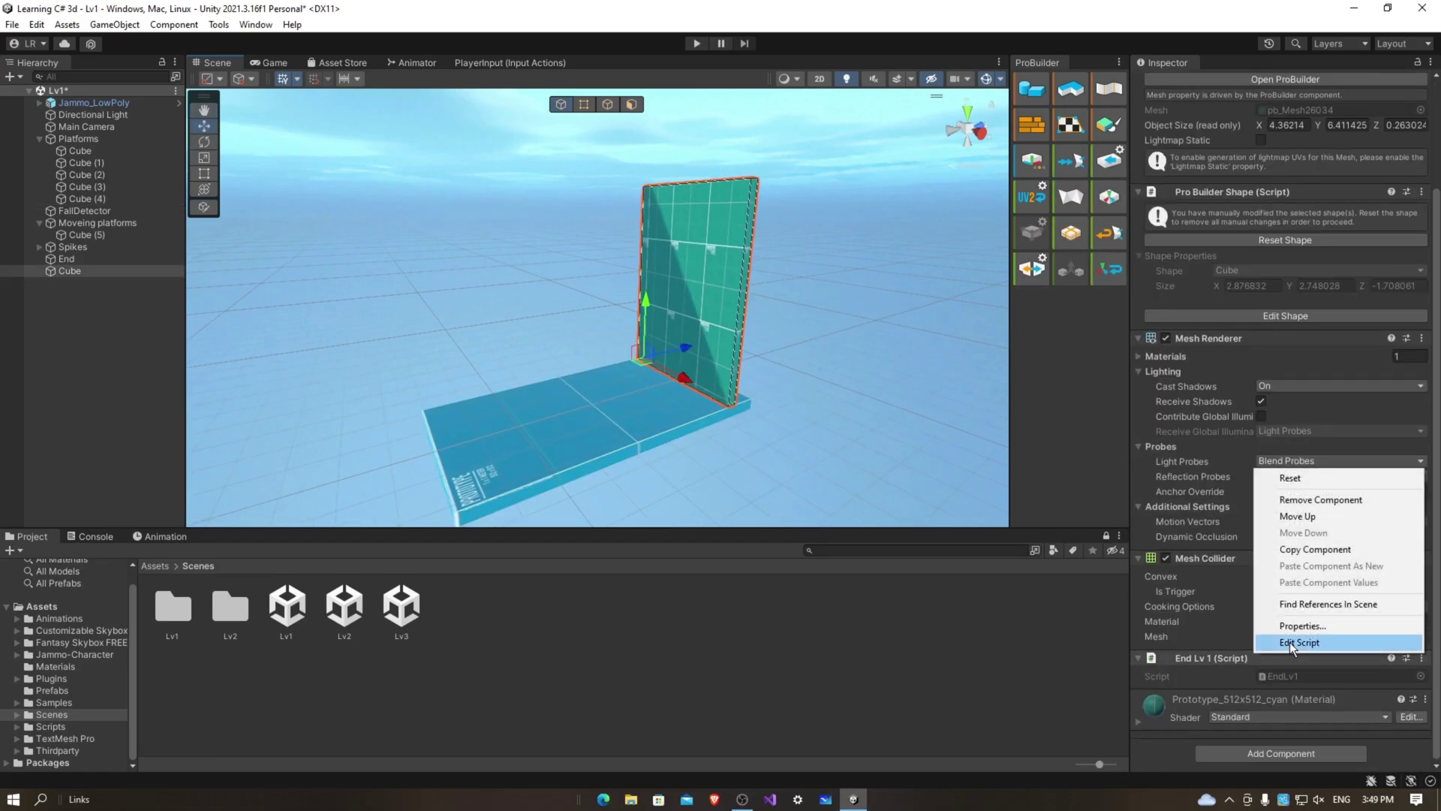
pyautogui.click(1348, 501)
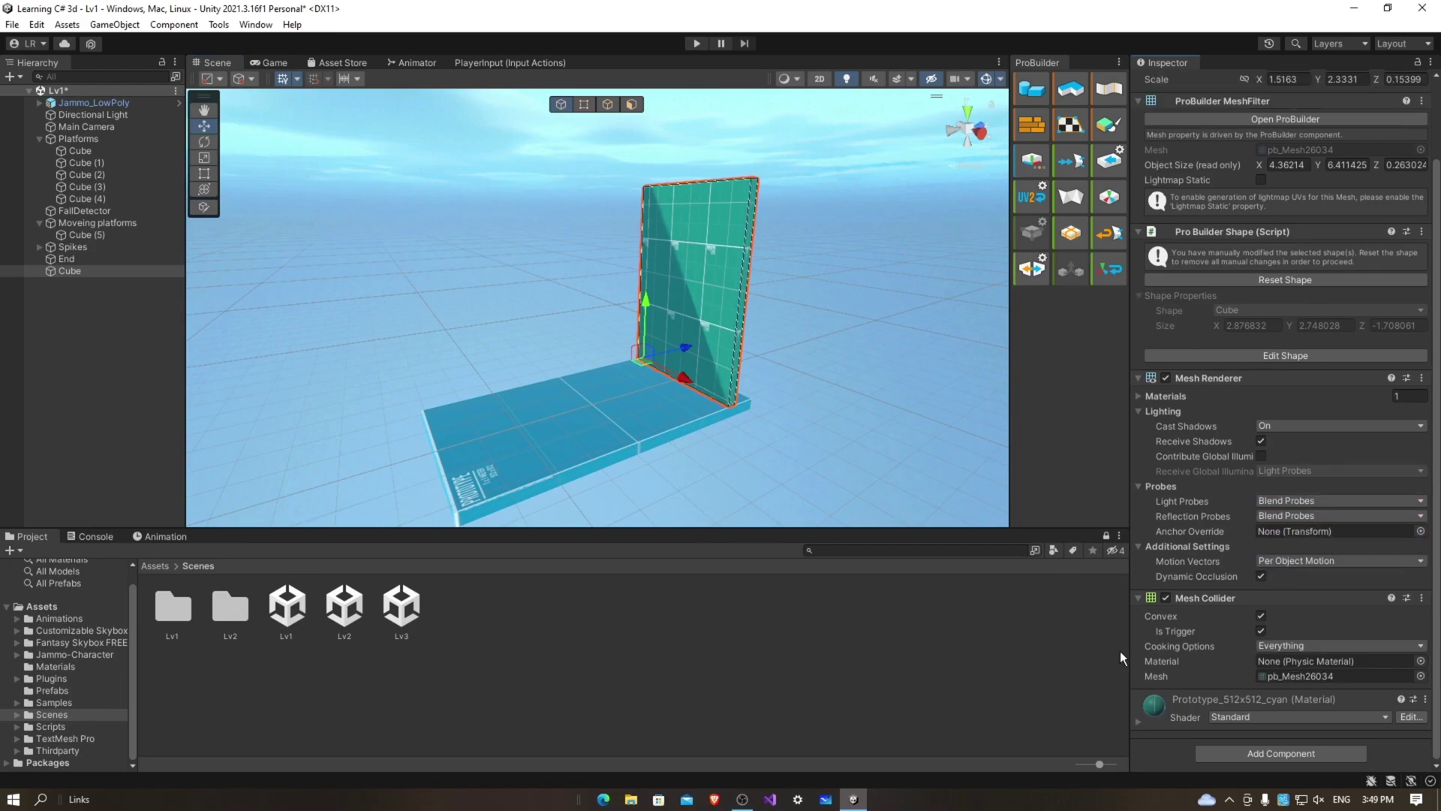
# - Create a new script named EndOfLv1 and attach it to the cube
pyautogui.click(1259, 756)
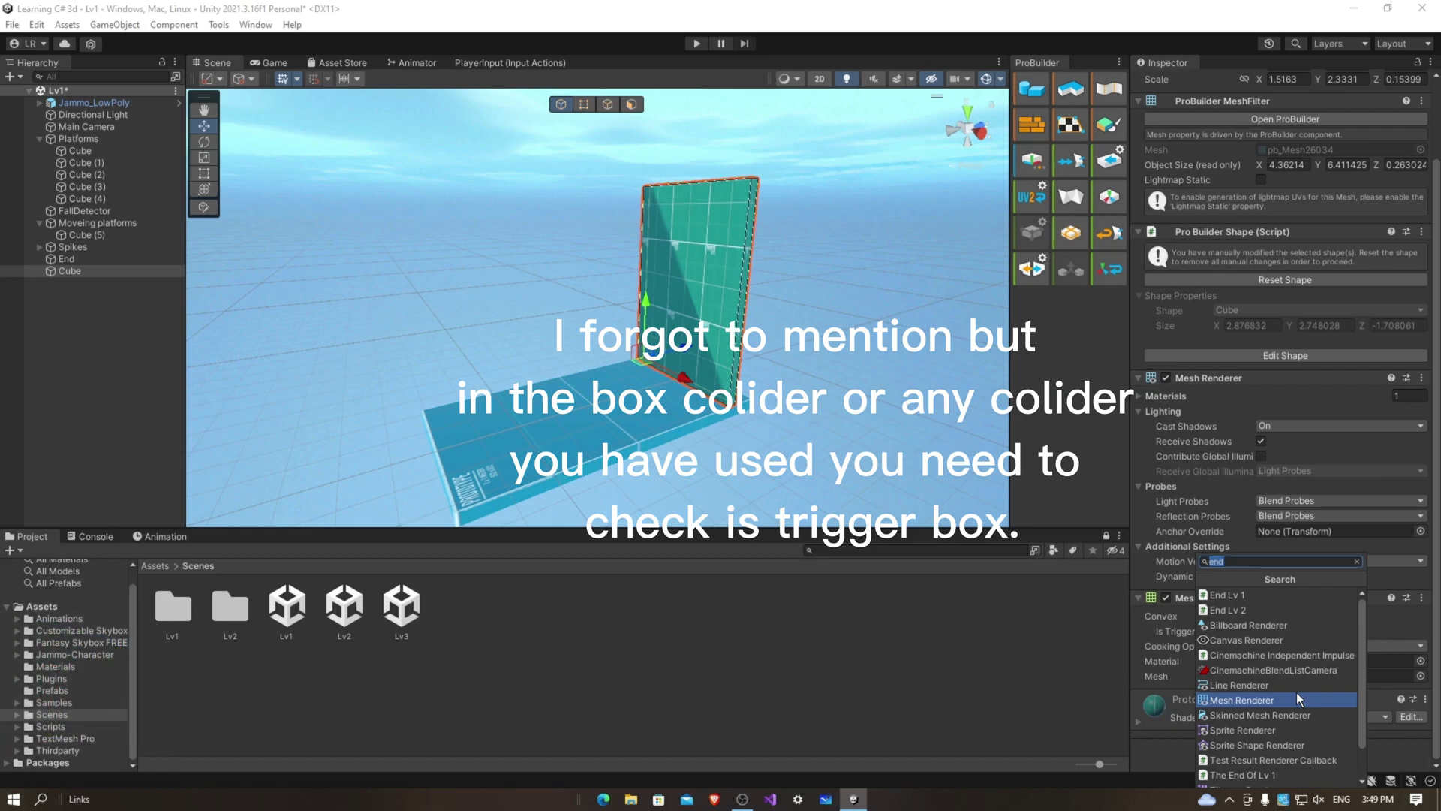
pyautogui.write('End o')
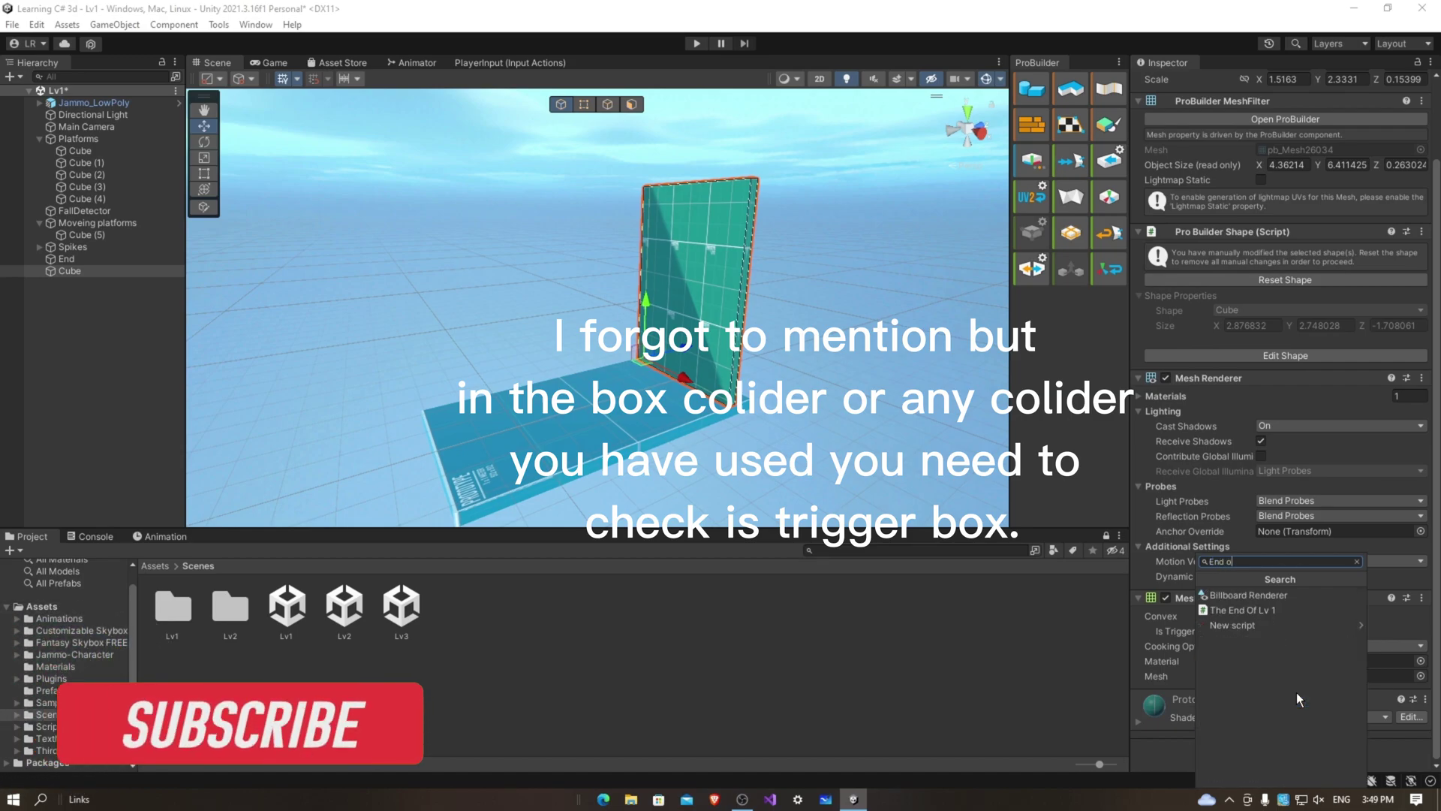
pyautogui.press('BackSpace')
pyautogui.press('BackSpace')
pyautogui.write('Of')
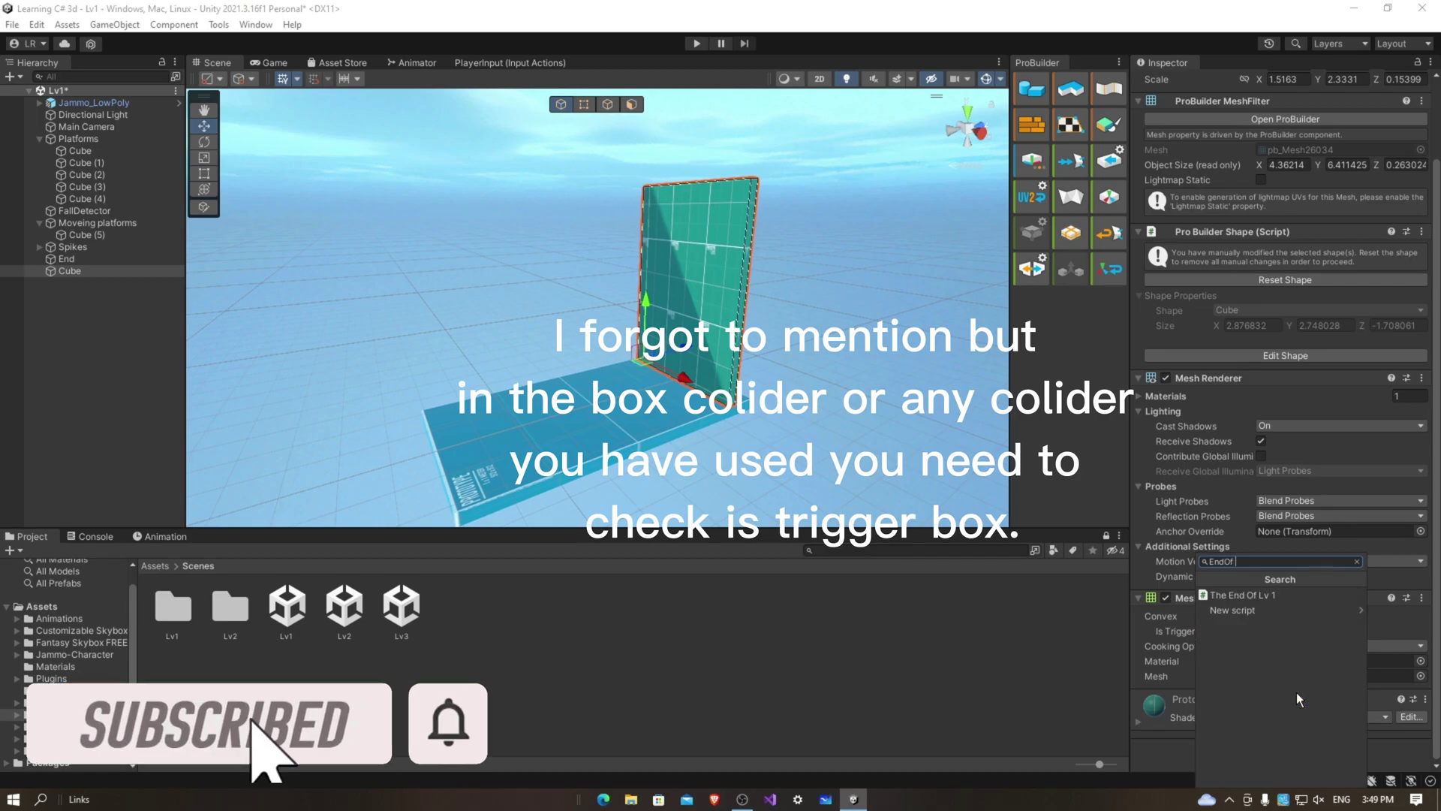
pyautogui.write('Lv1')
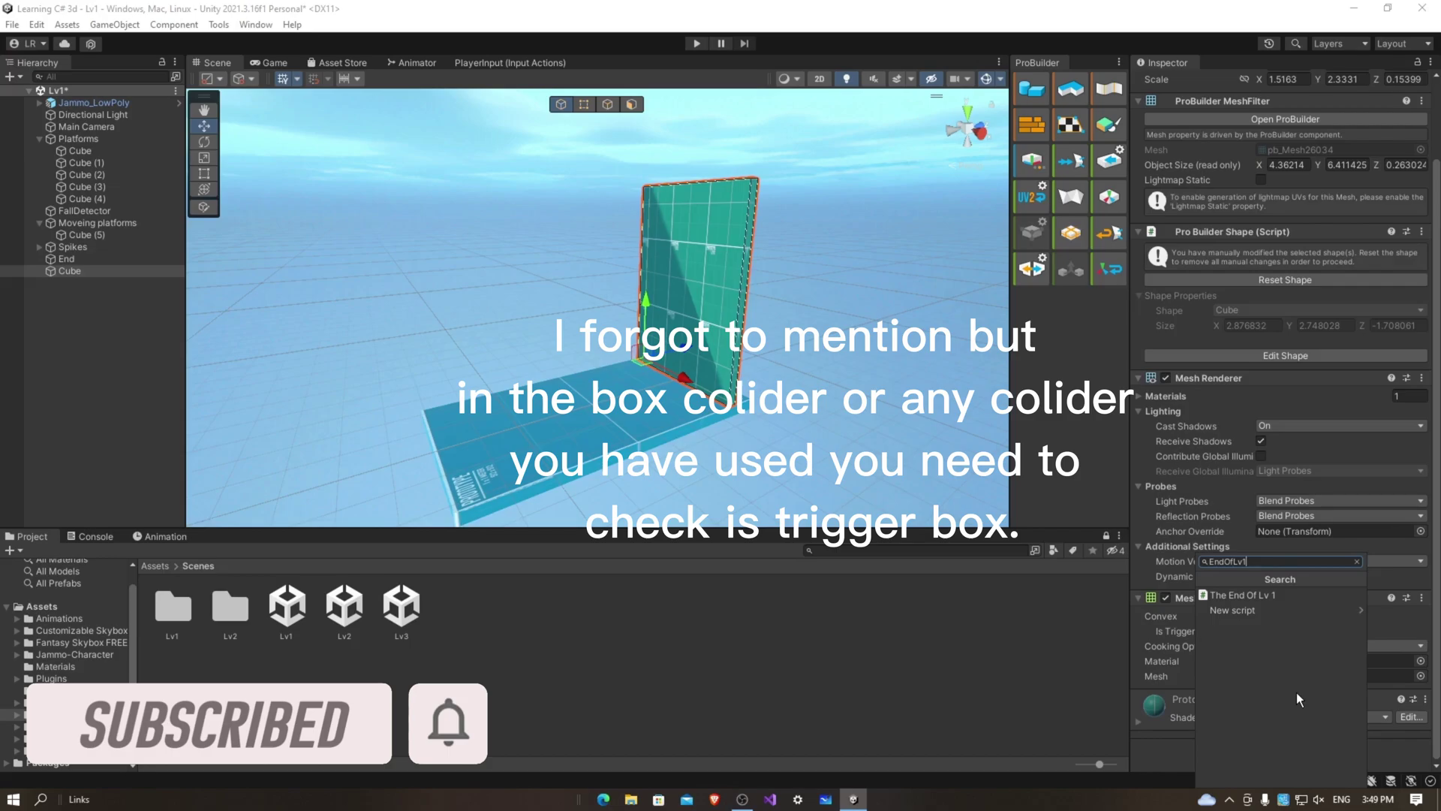
pyautogui.press('Down')
pyautogui.press('Down')
pyautogui.press('Return')
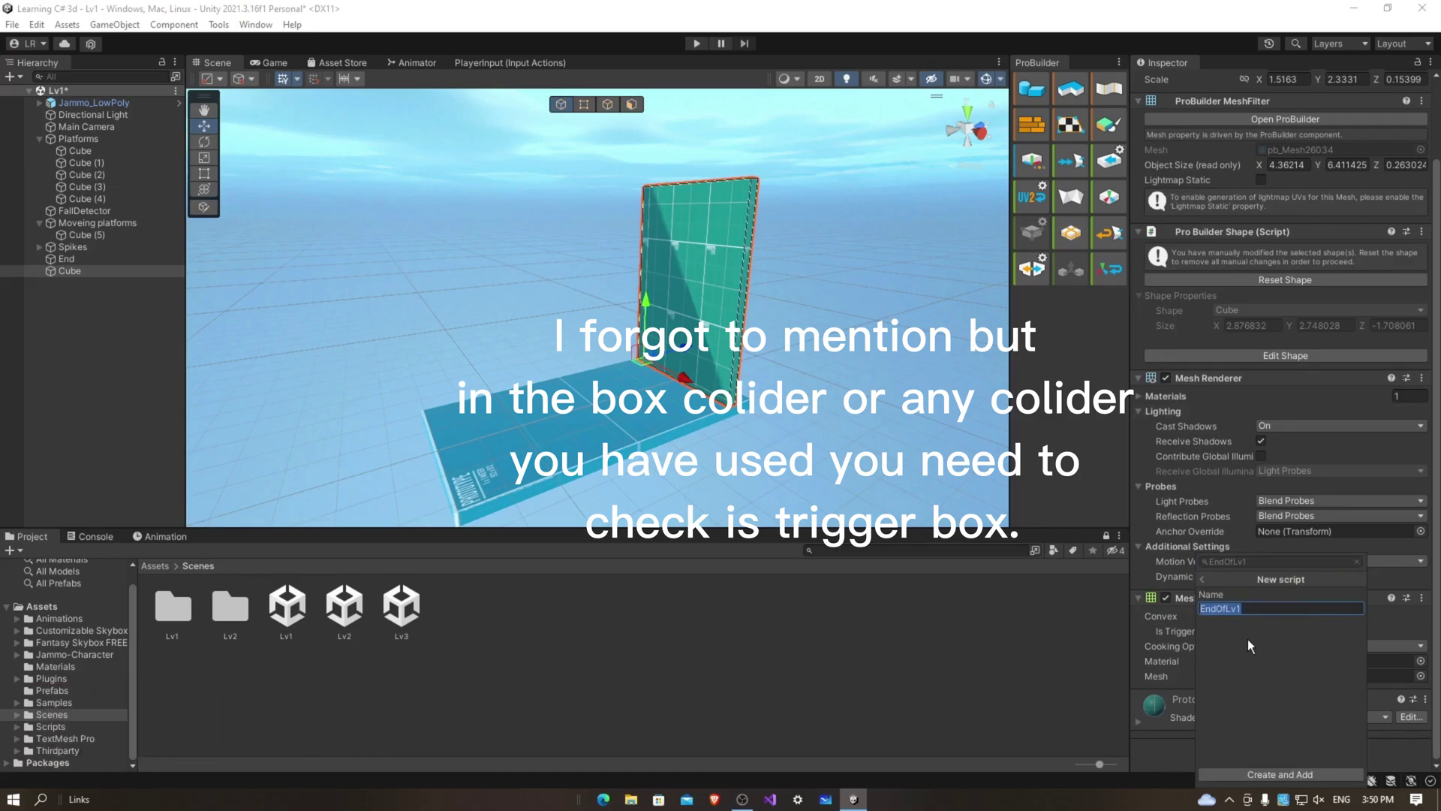
pyautogui.click(1279, 775)
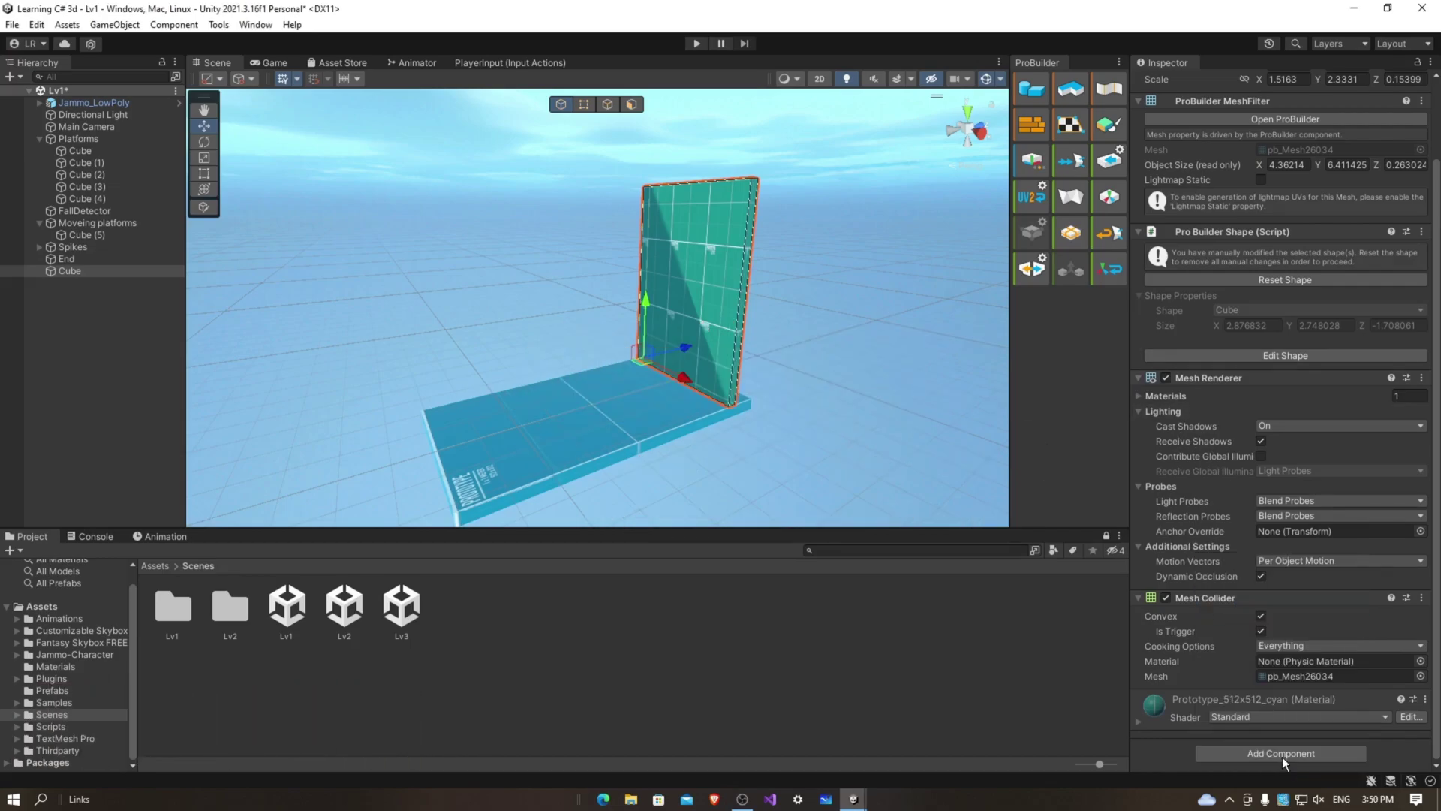
# - Open EndOfLv1.cs in Visual Studio and delete its Start and Update methods
pyautogui.doubleClick(1297, 714)
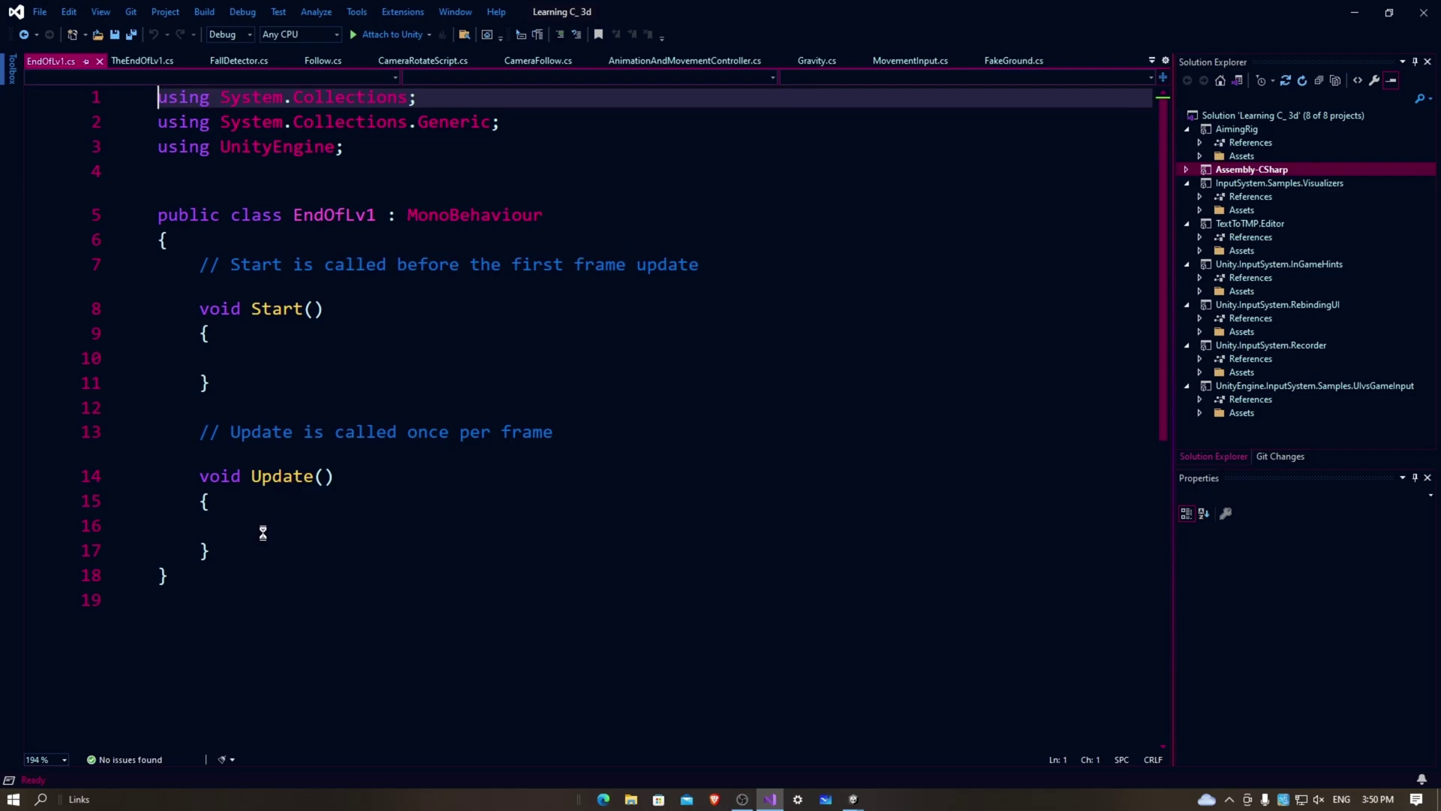
pyautogui.click(288, 551)
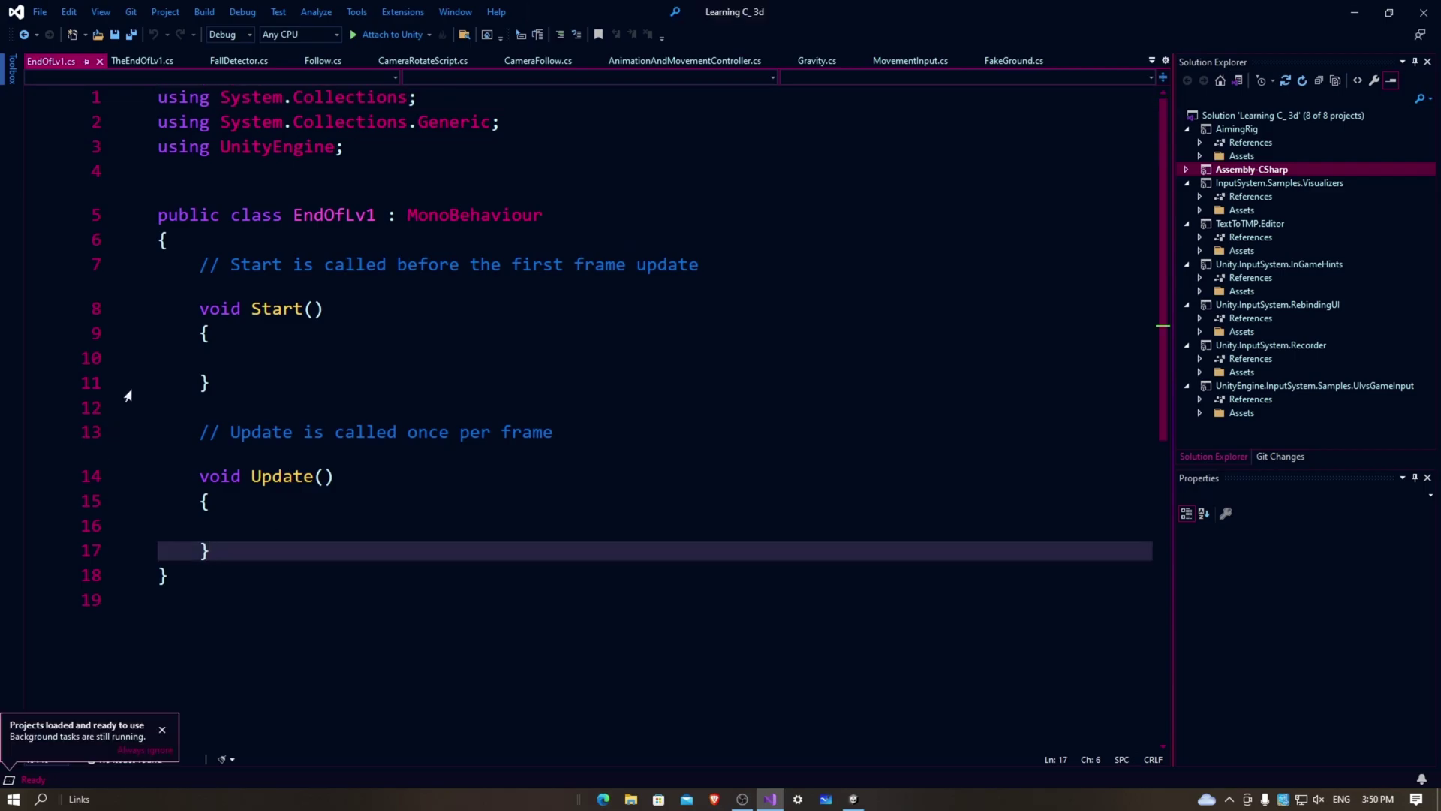
pyautogui.keyDown('shift'); pyautogui.click(157, 265); pyautogui.keyUp('shift')
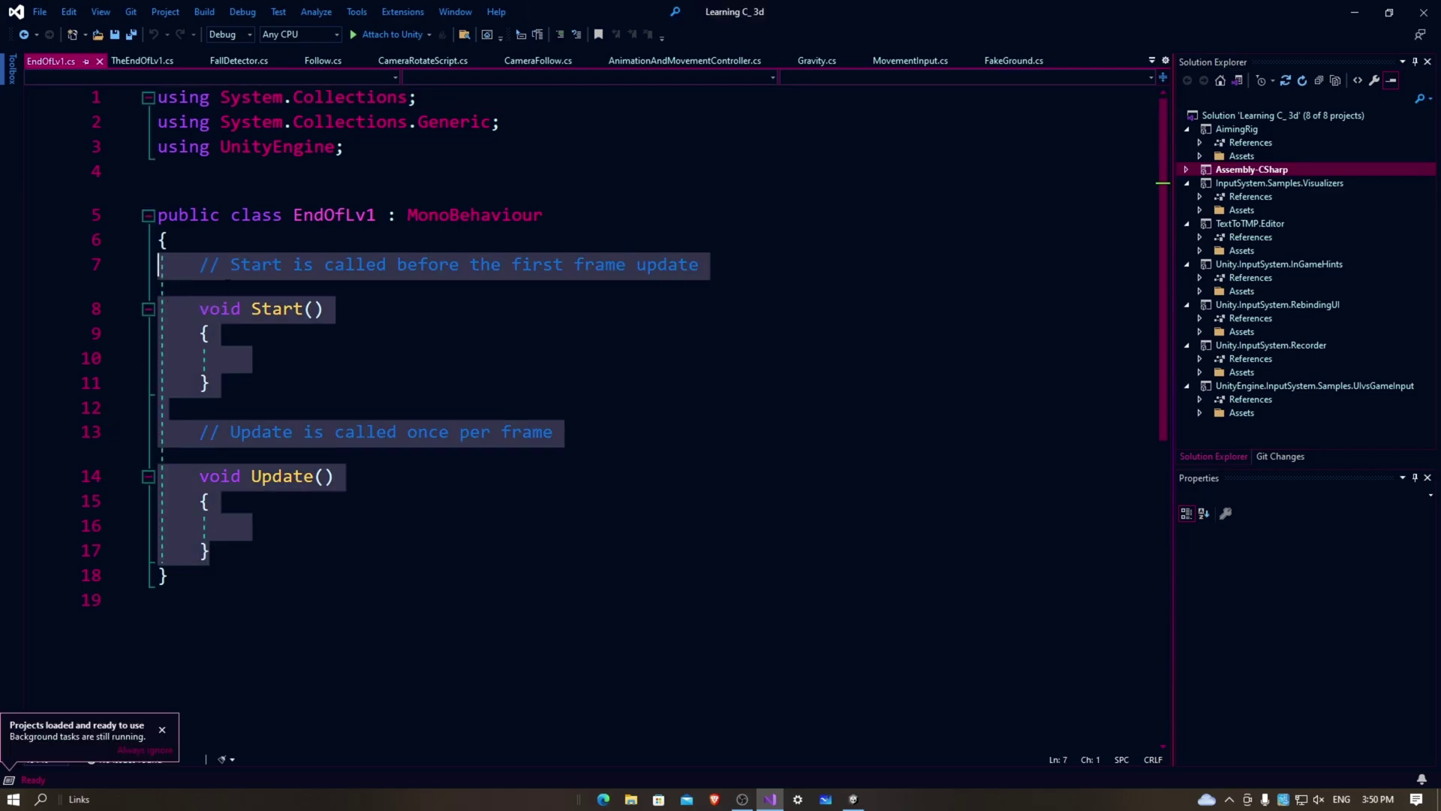
pyautogui.press('Delete')
pyautogui.click(345, 148)
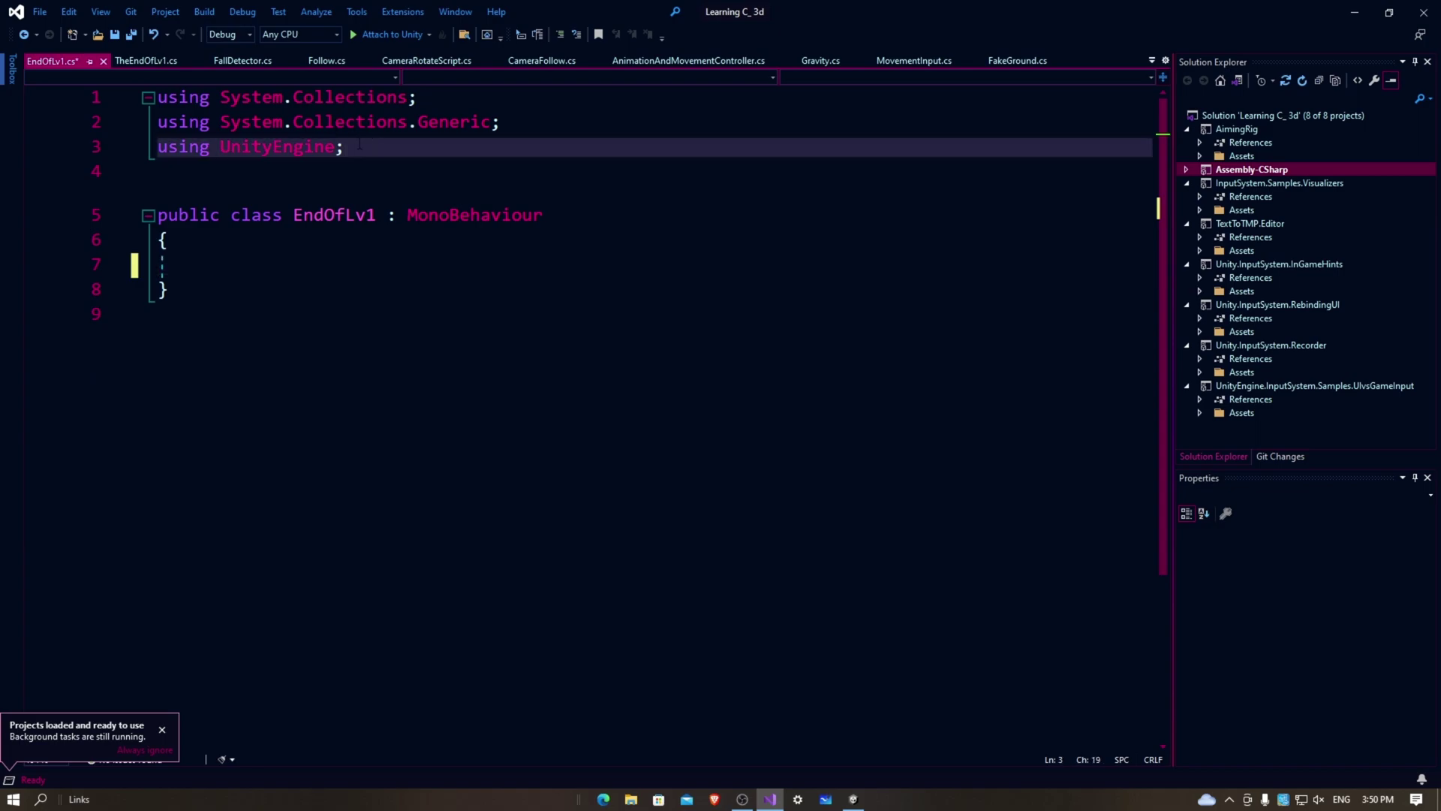
# - Add 'using UnityEngine.SceneManagement;' on a new line below the existing using directives
pyautogui.press('Return')
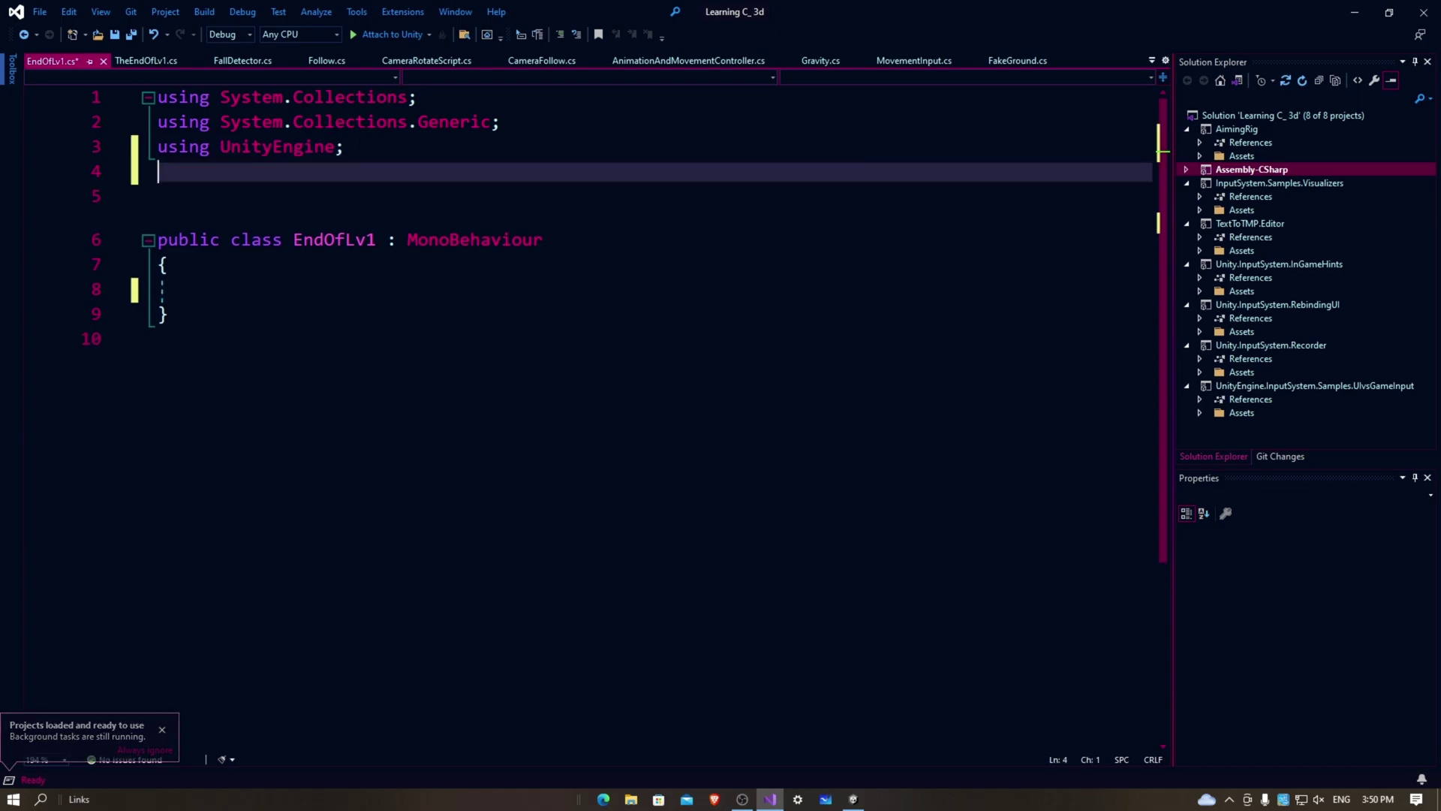
pyautogui.write('u')
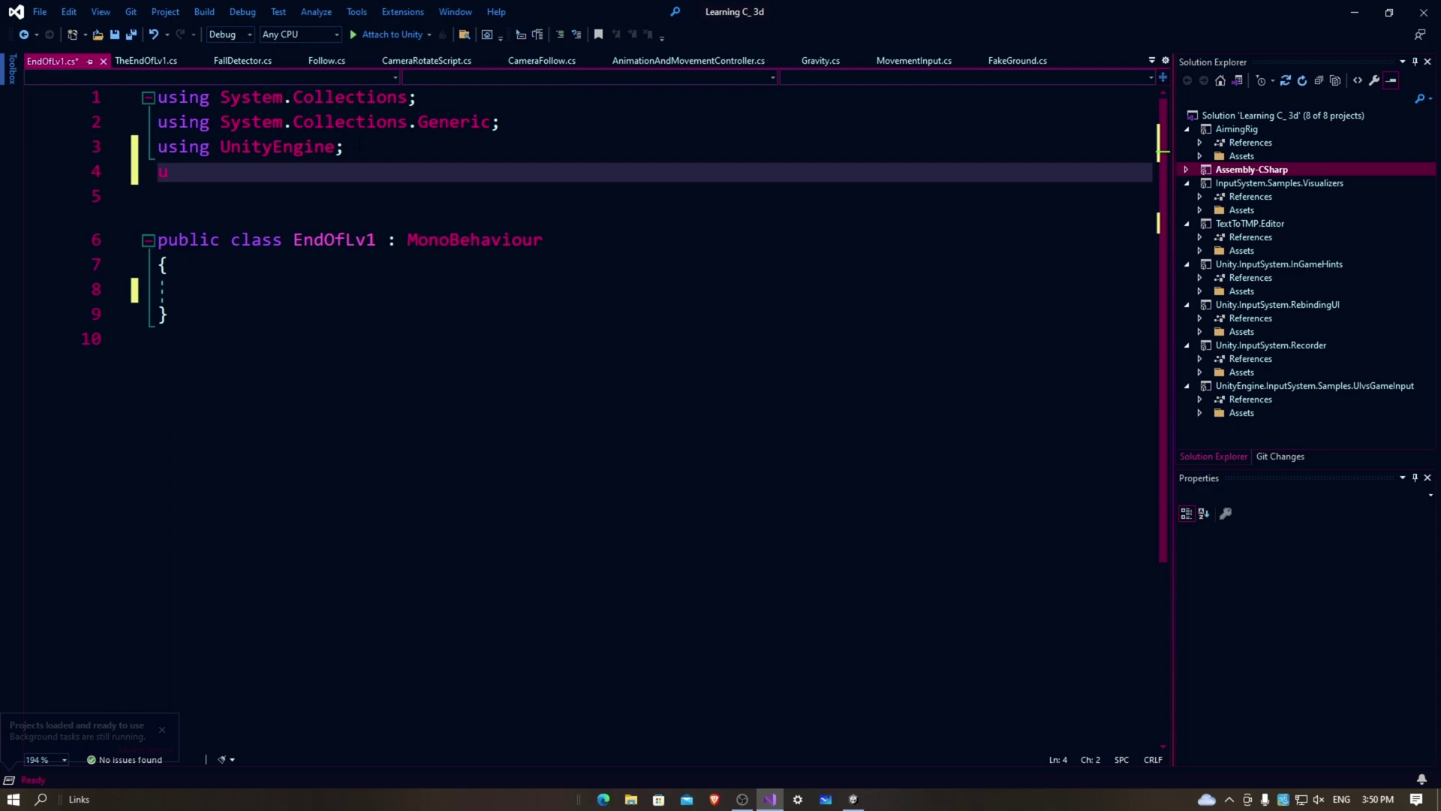
pyautogui.write('sing ')
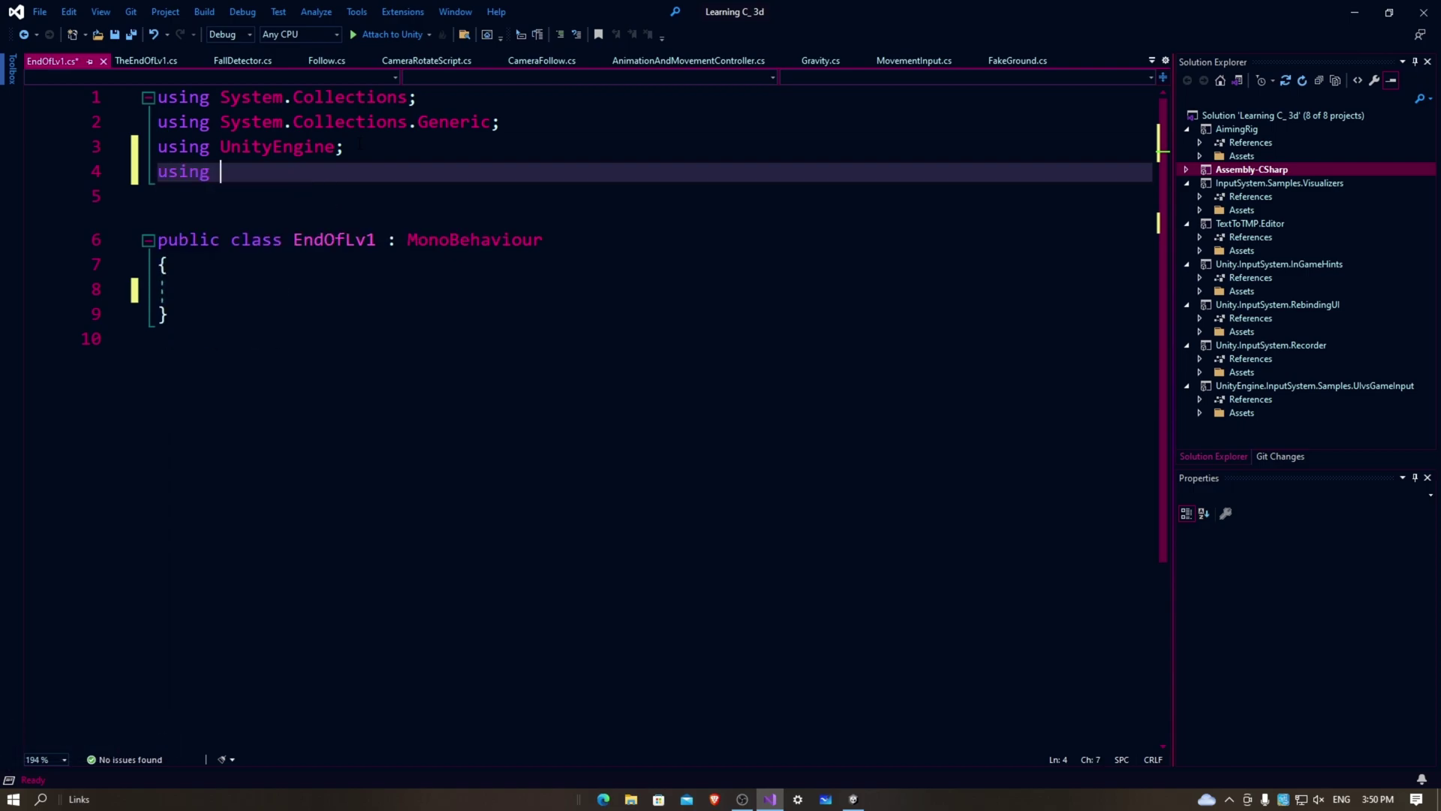
pyautogui.write('UnityEn')
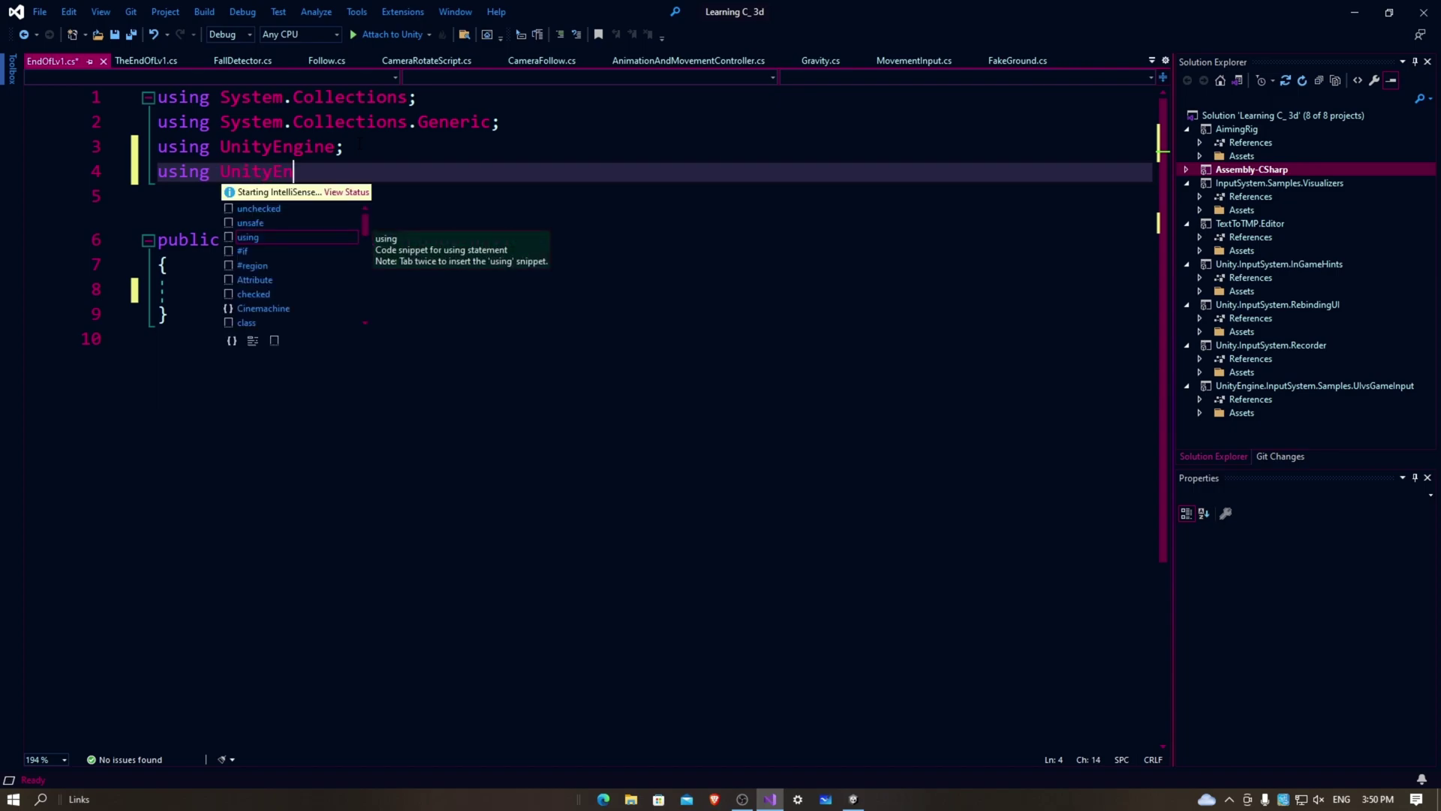
pyautogui.write('gine.Scene')
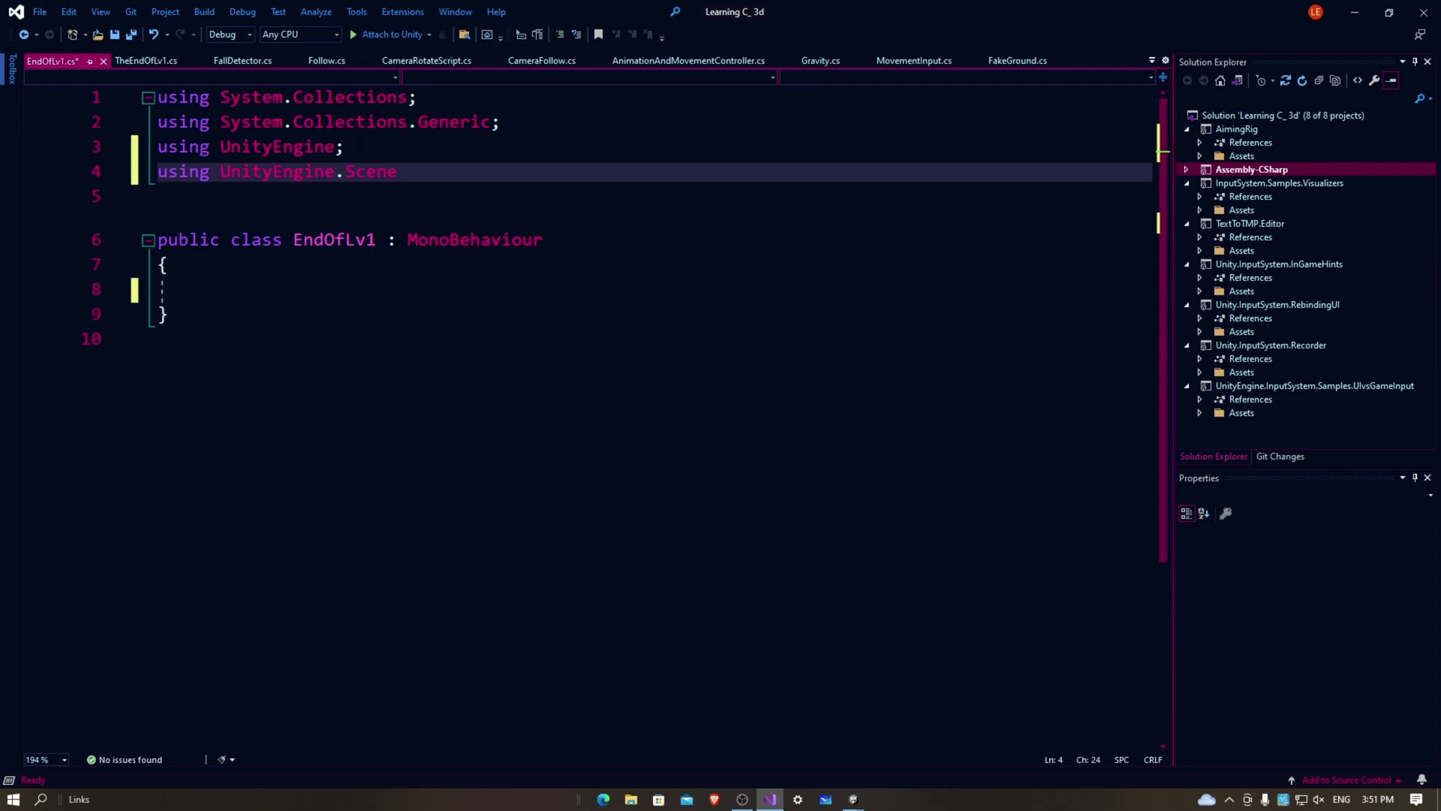
pyautogui.write('Man')
pyautogui.write('agement')
pyautogui.write(';')
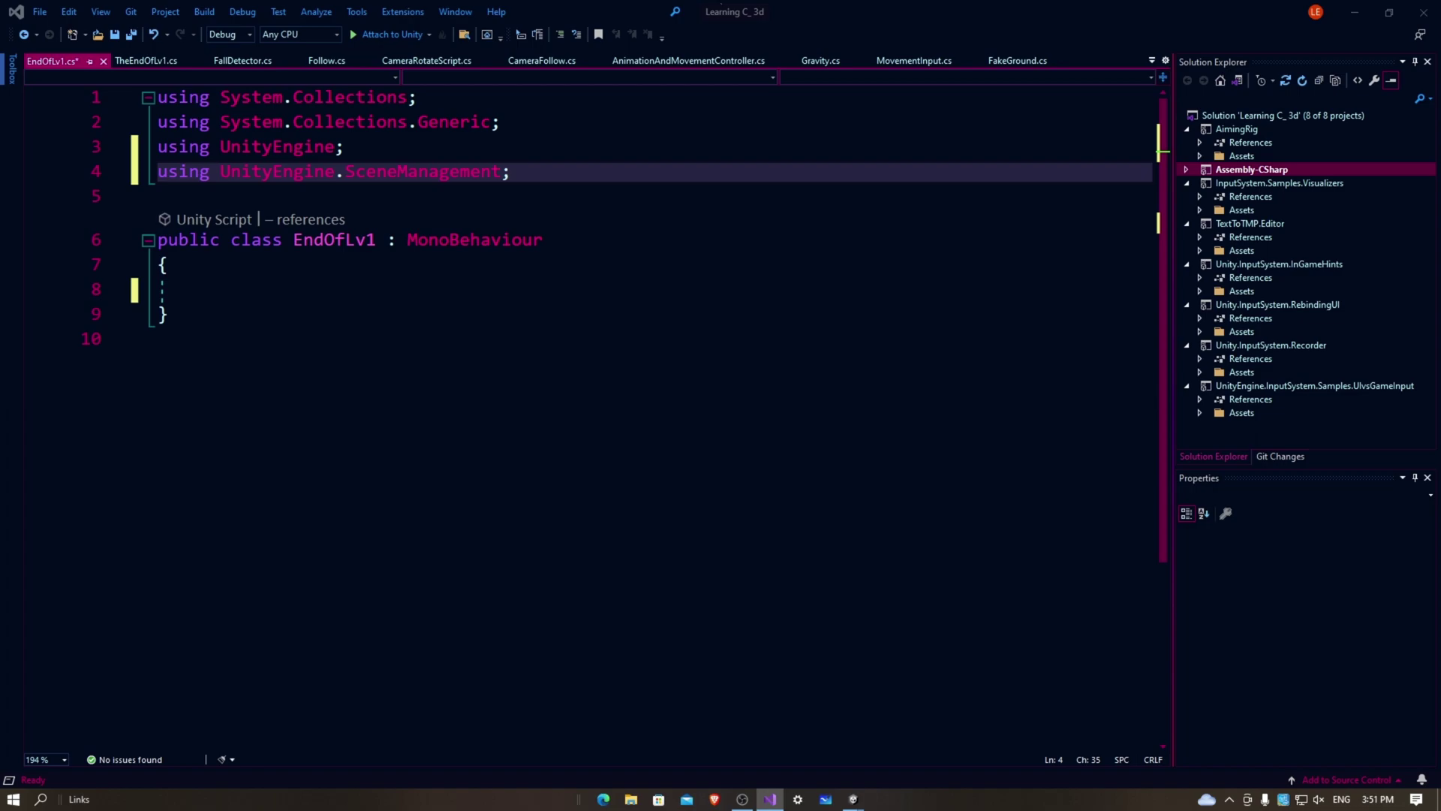
pyautogui.press('Left')
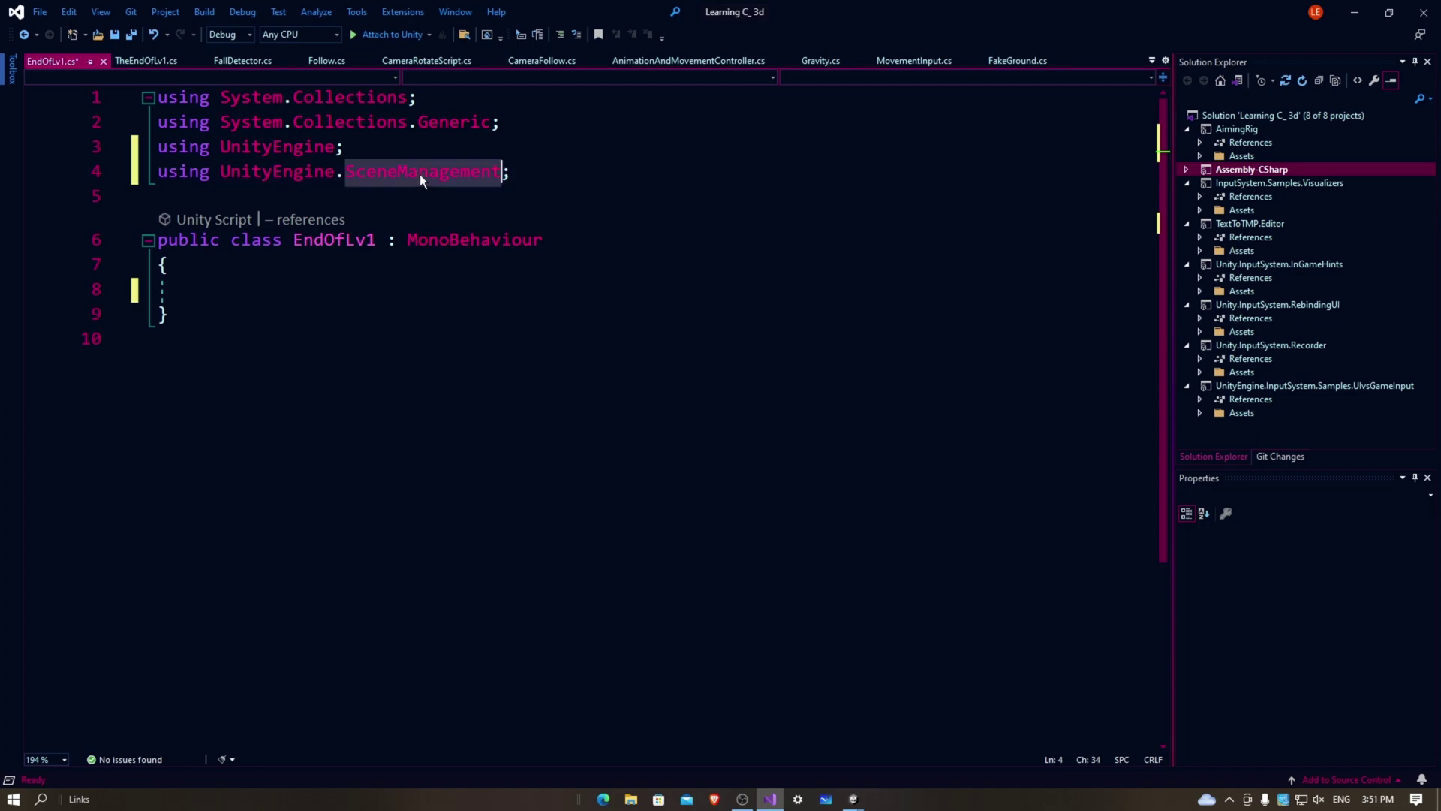
# - Insert an empty private void OnTriggerEnter(Collider other) method into the EndOfLv1 class
pyautogui.click(248, 288)
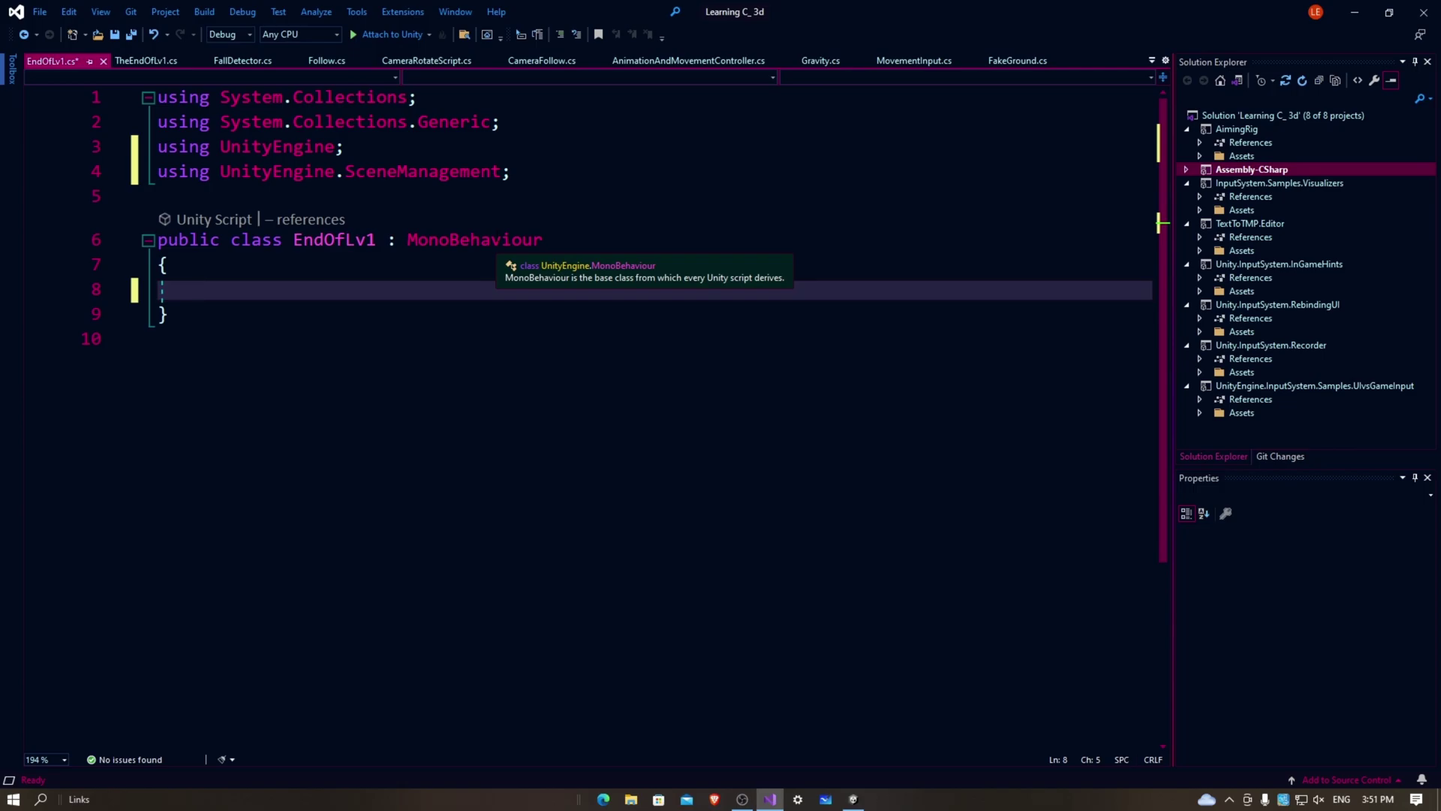
pyautogui.write('prinate')
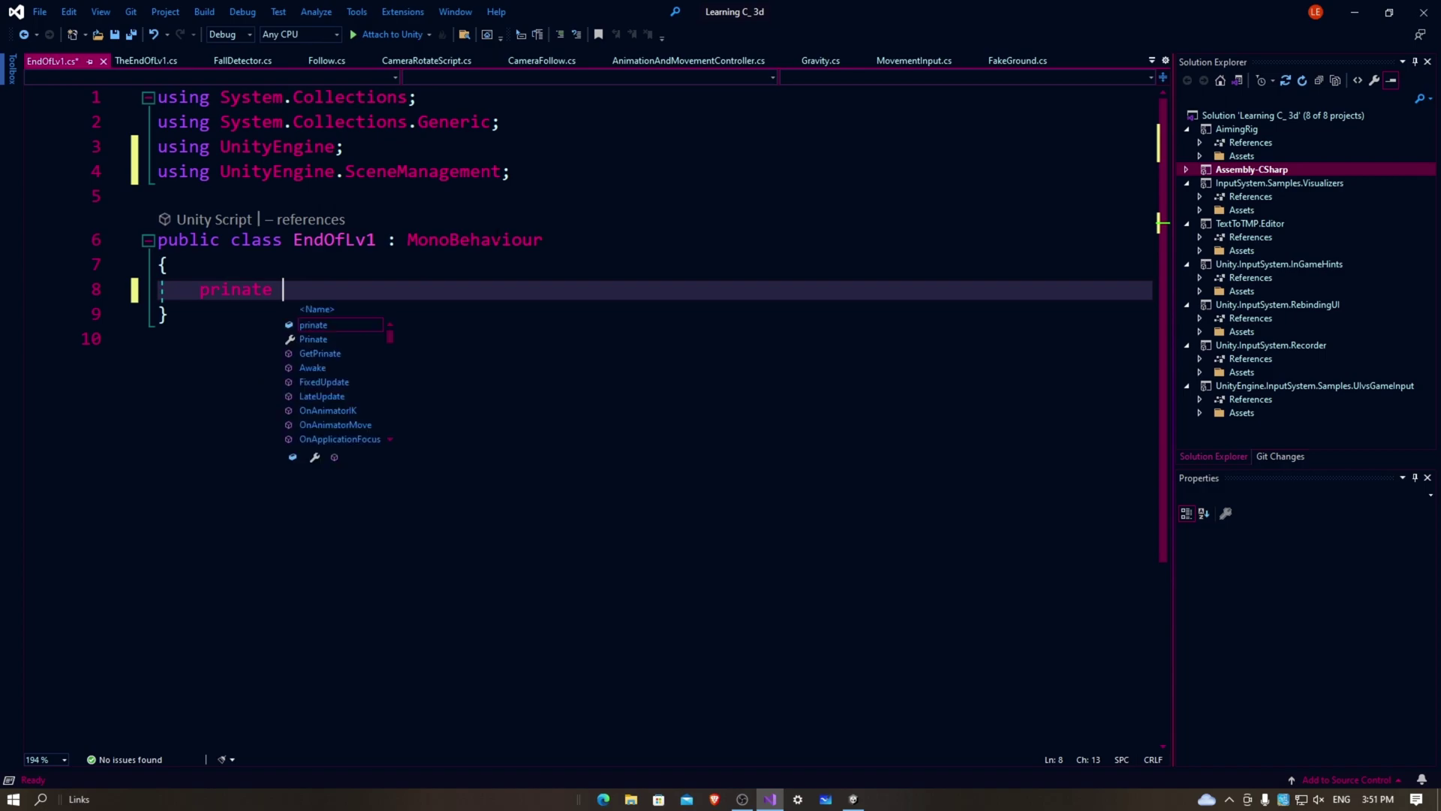
pyautogui.write(' vo')
pyautogui.press('BackSpace')
pyautogui.press('BackSpace')
pyautogui.press('BackSpace')
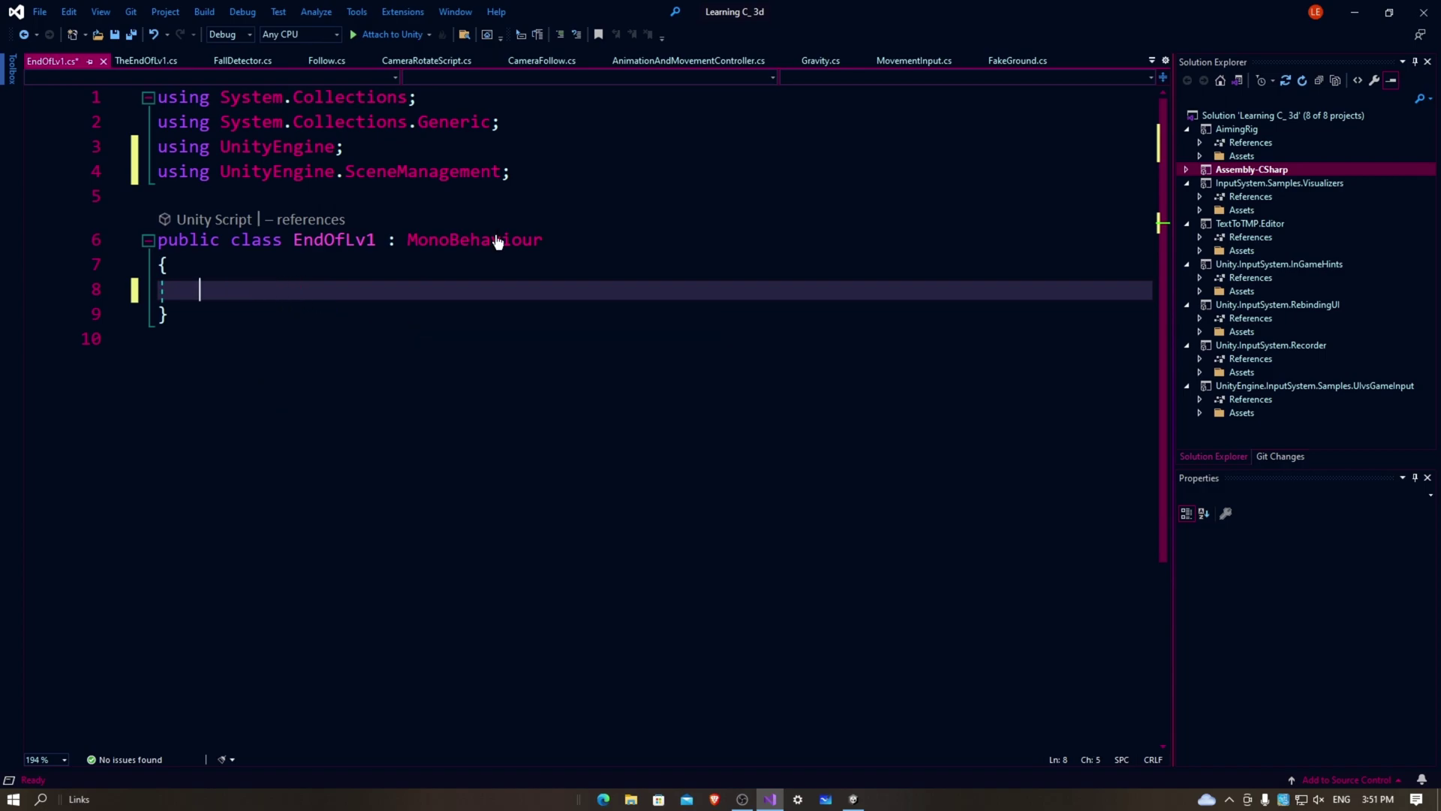
pyautogui.write('pri')
pyautogui.press('Tab')
pyautogui.write('void ')
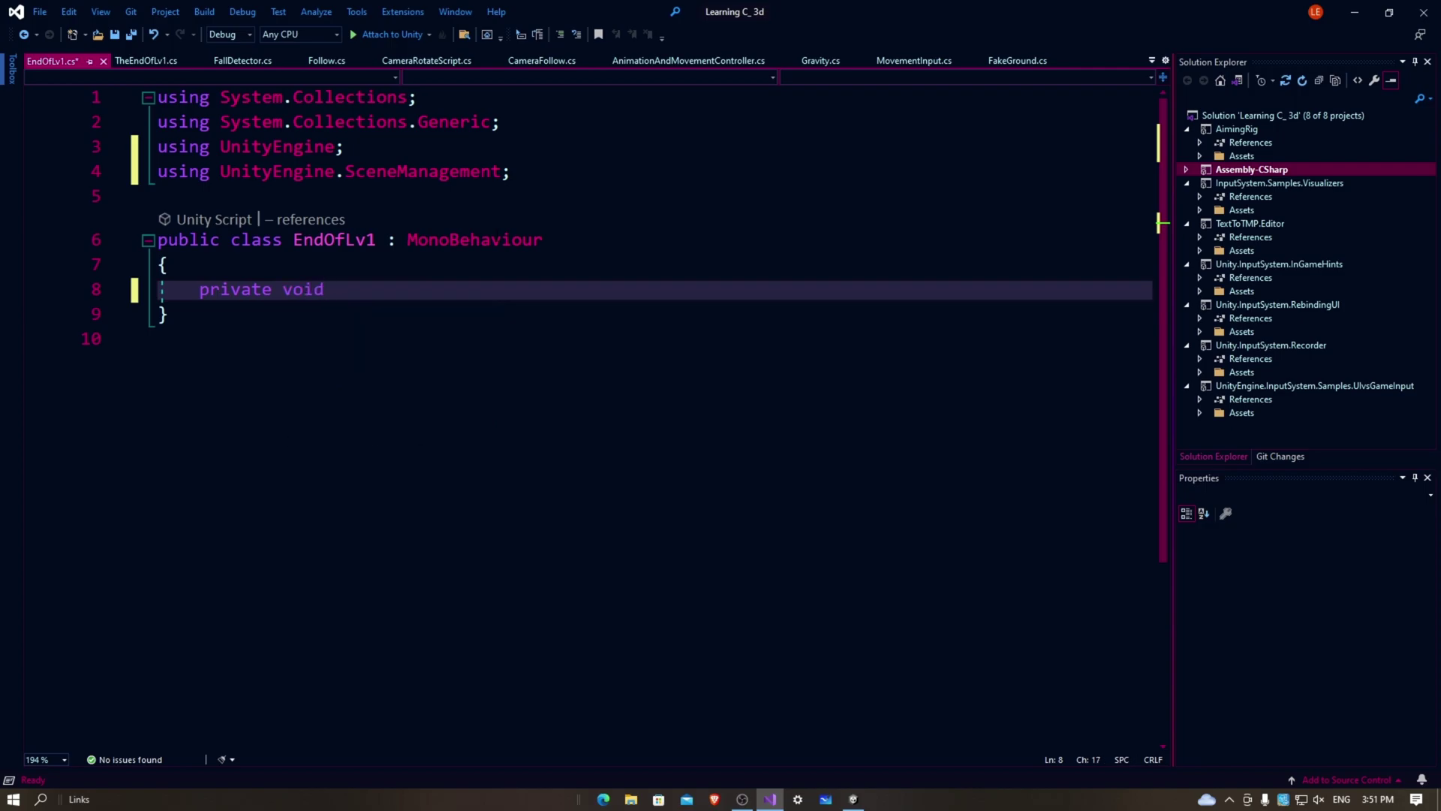
pyautogui.write('Ontr')
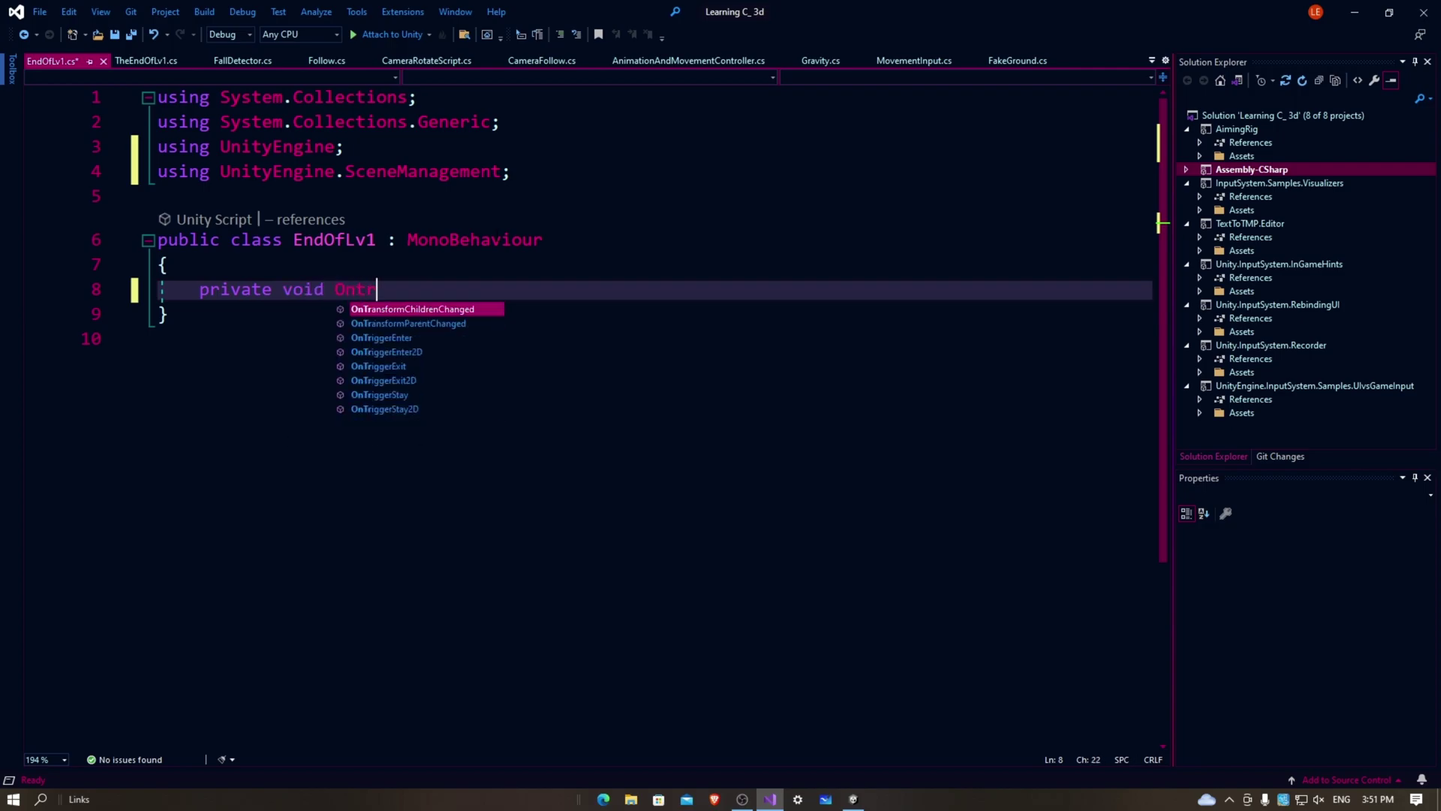
pyautogui.press('Down')
pyautogui.press('Down')
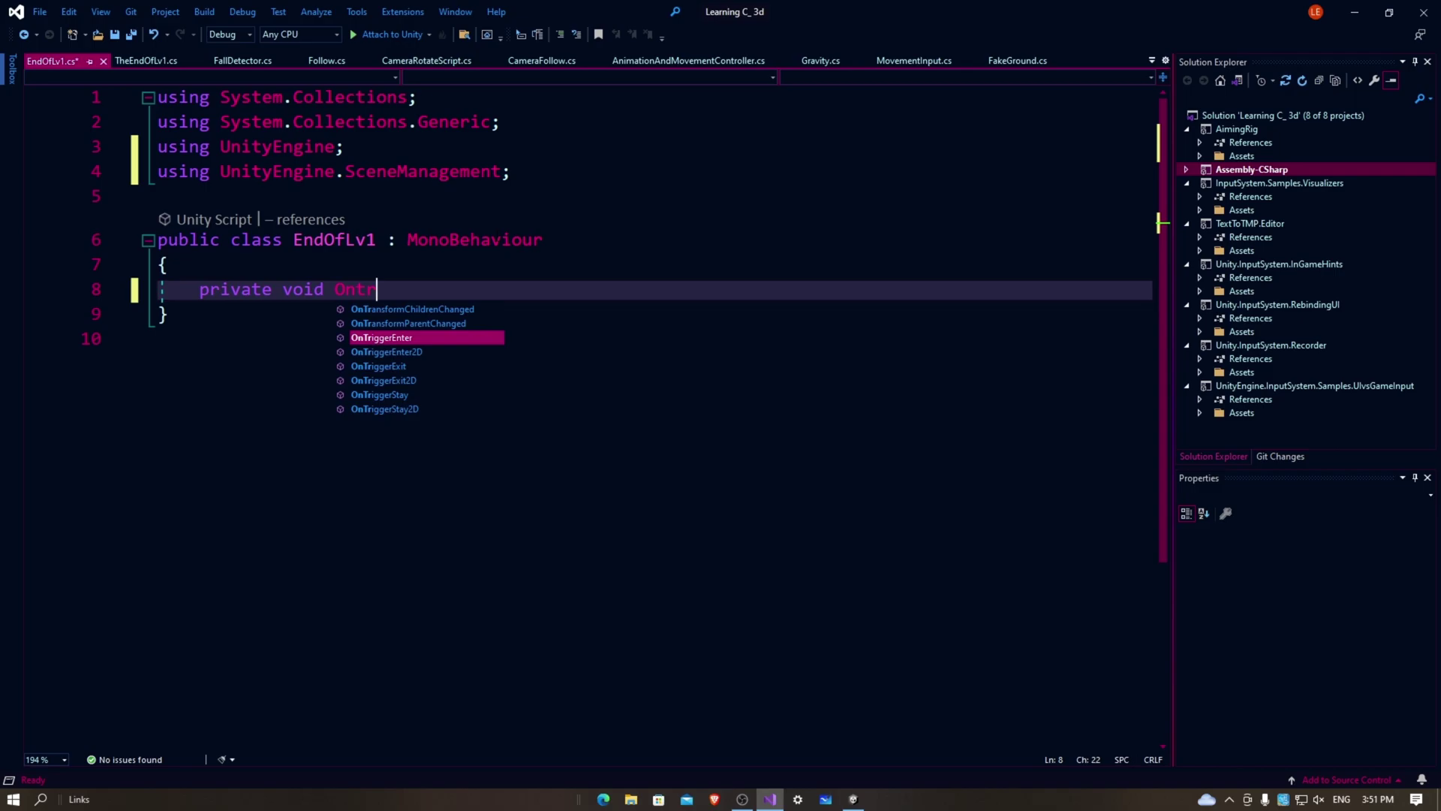
pyautogui.press('Tab')
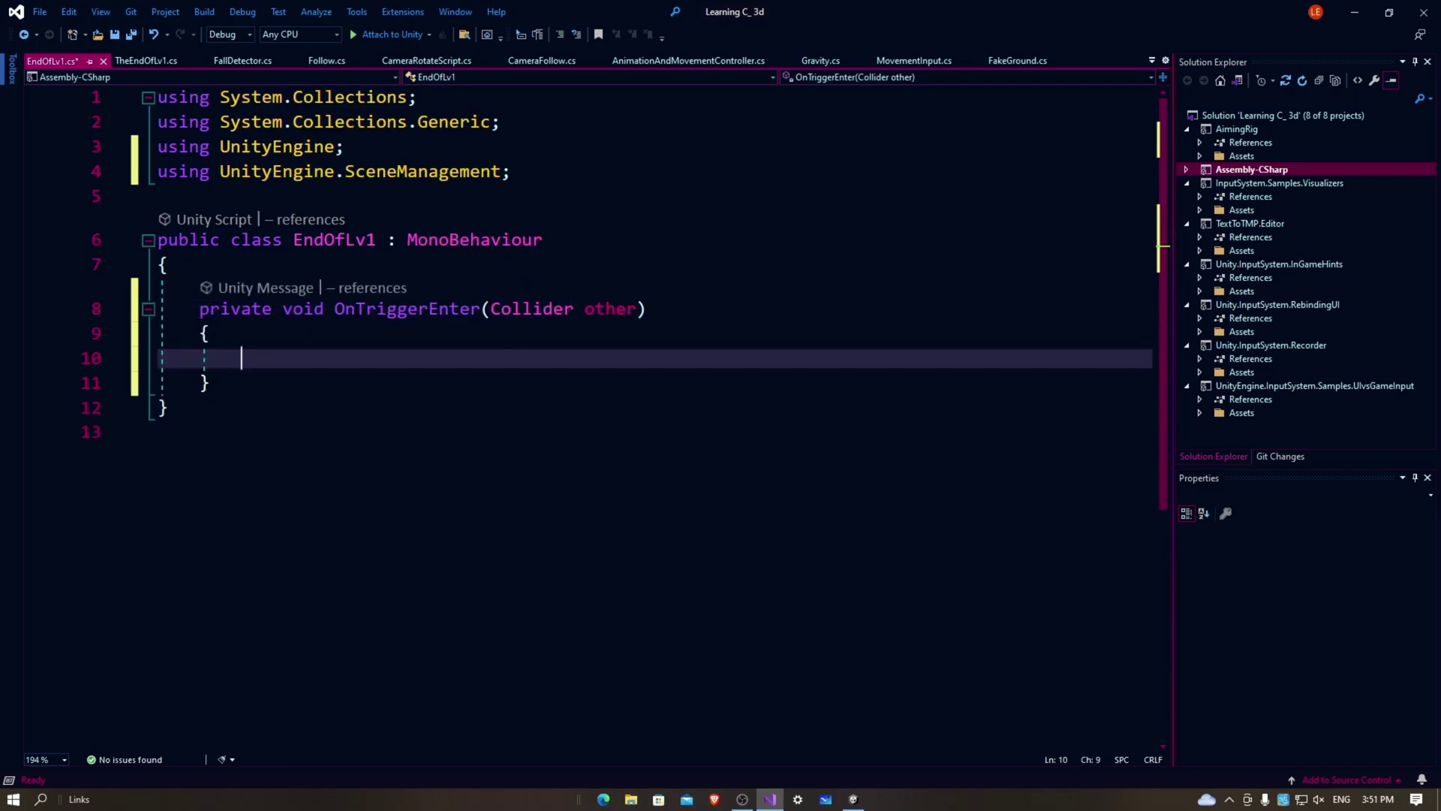
pyautogui.moveTo(492, 310); pyautogui.dragTo(638, 308)
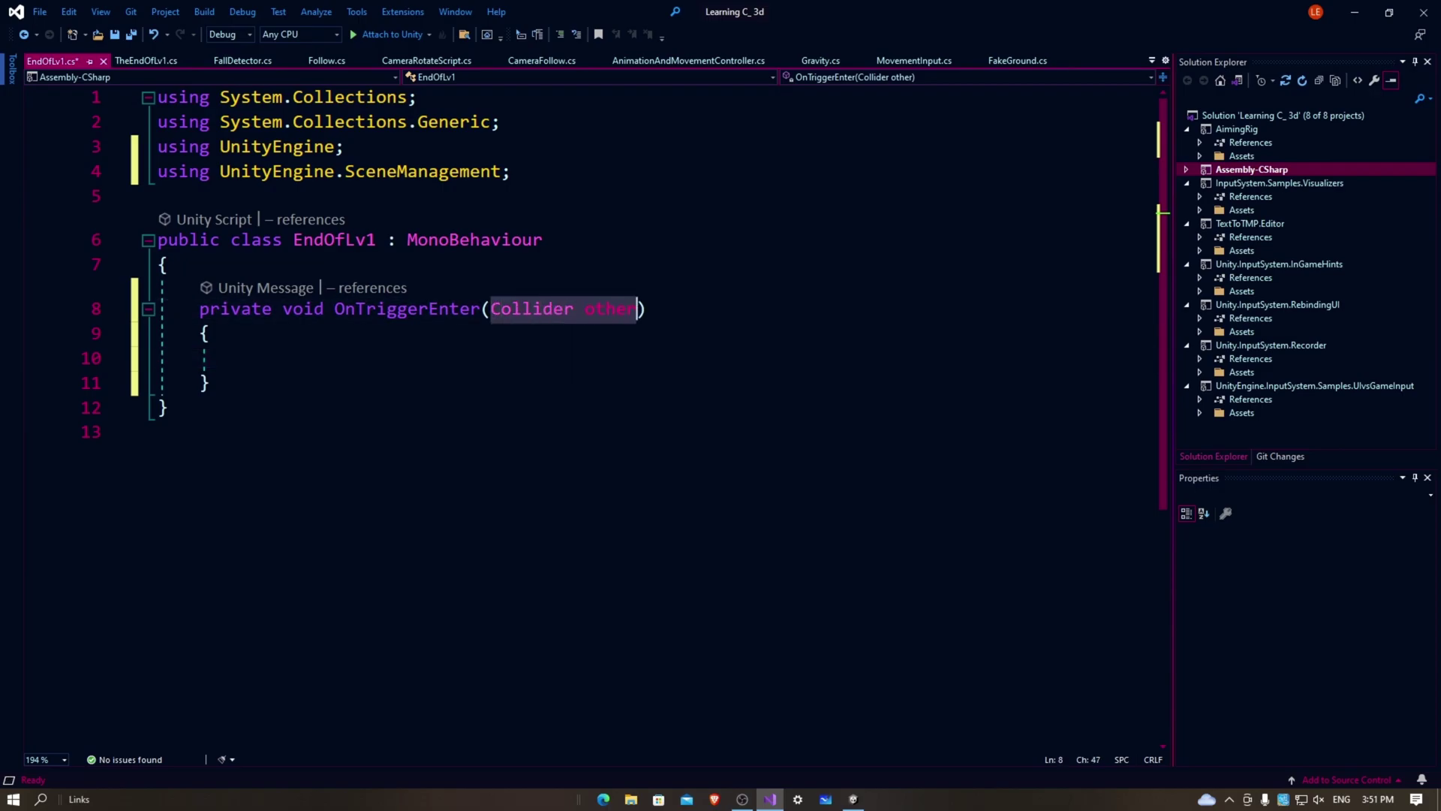
pyautogui.click(271, 358)
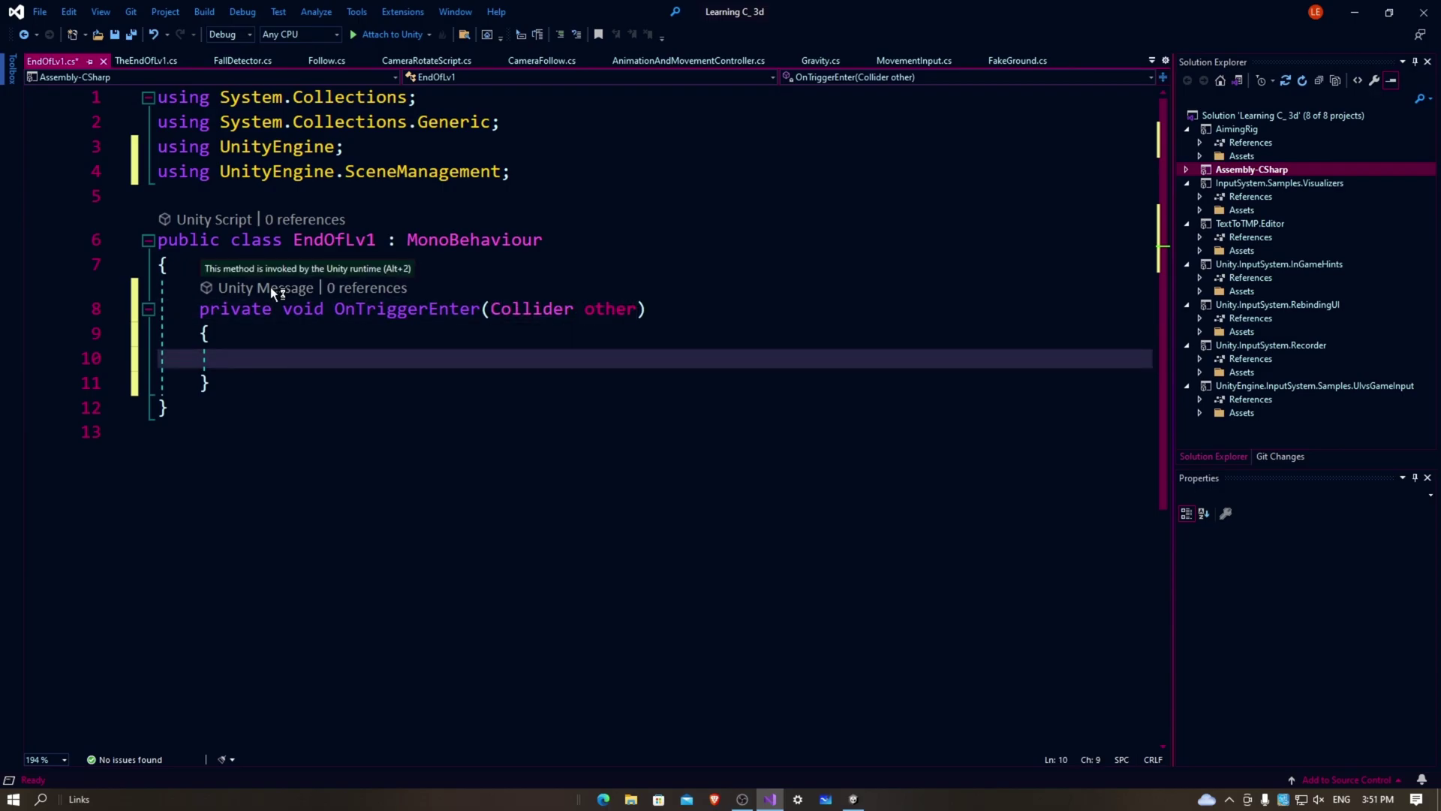
pyautogui.write('S')
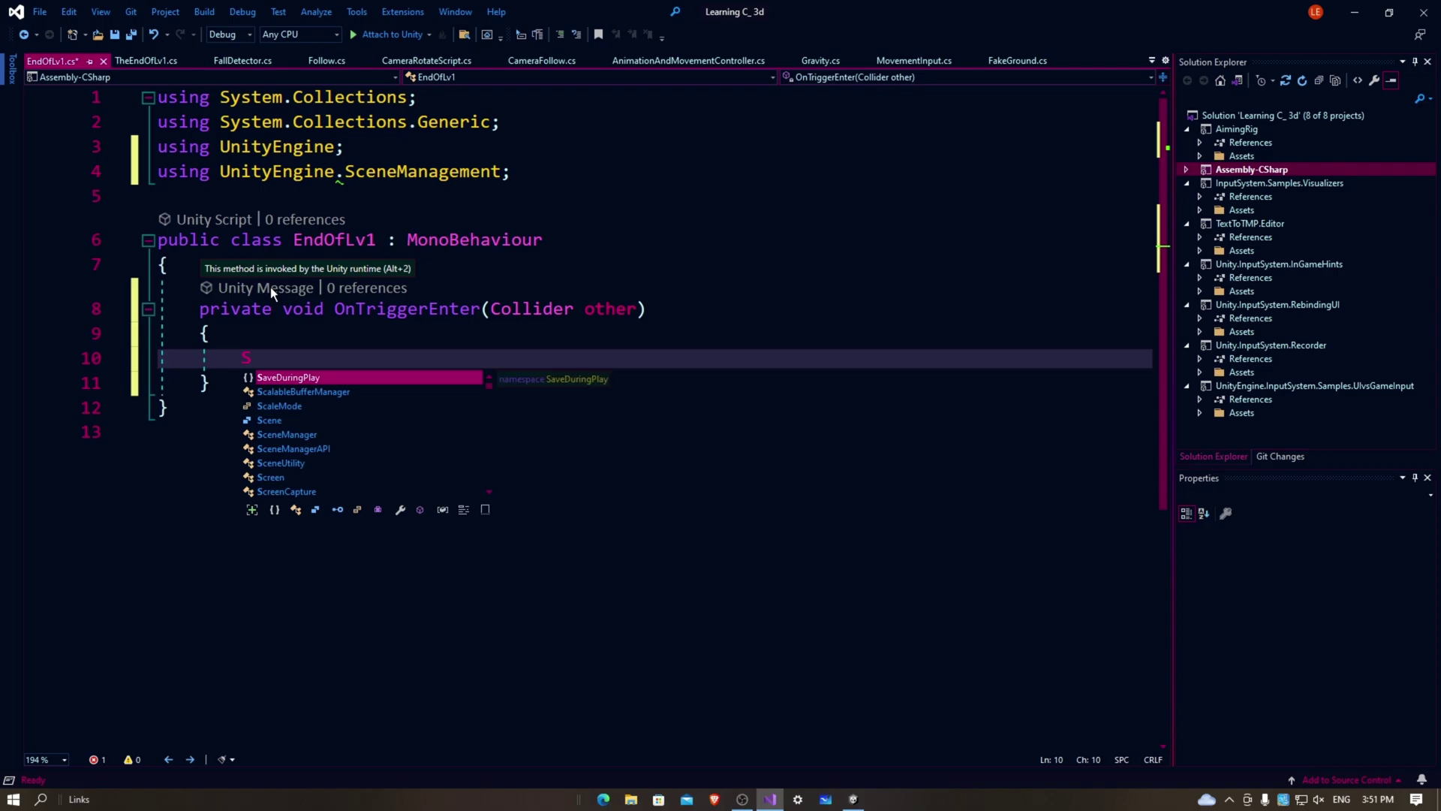
pyautogui.write('ceneM')
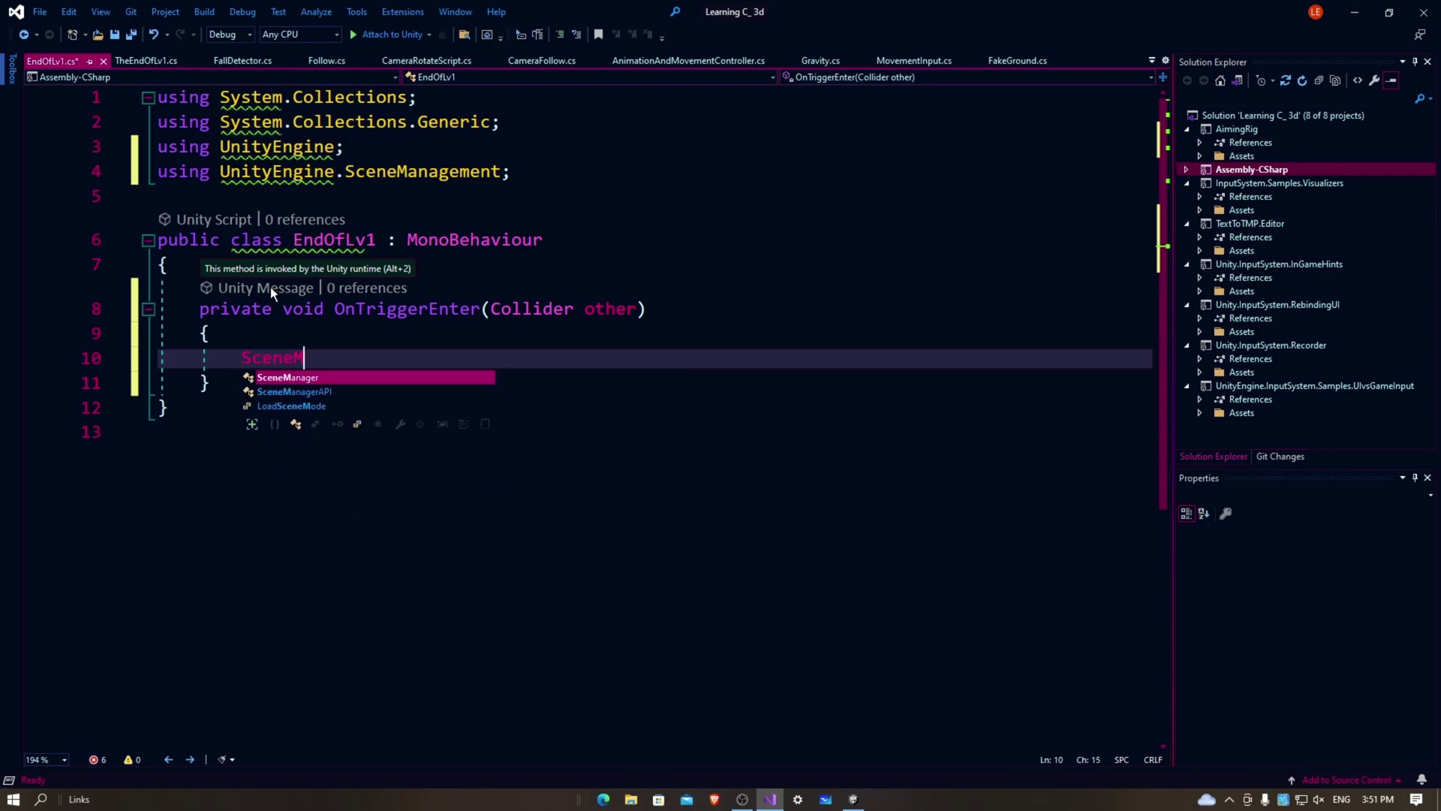
# - Write a SceneManager.LoadScene("") call inside OnTriggerEnter using IntelliSense
pyautogui.press('Tab')
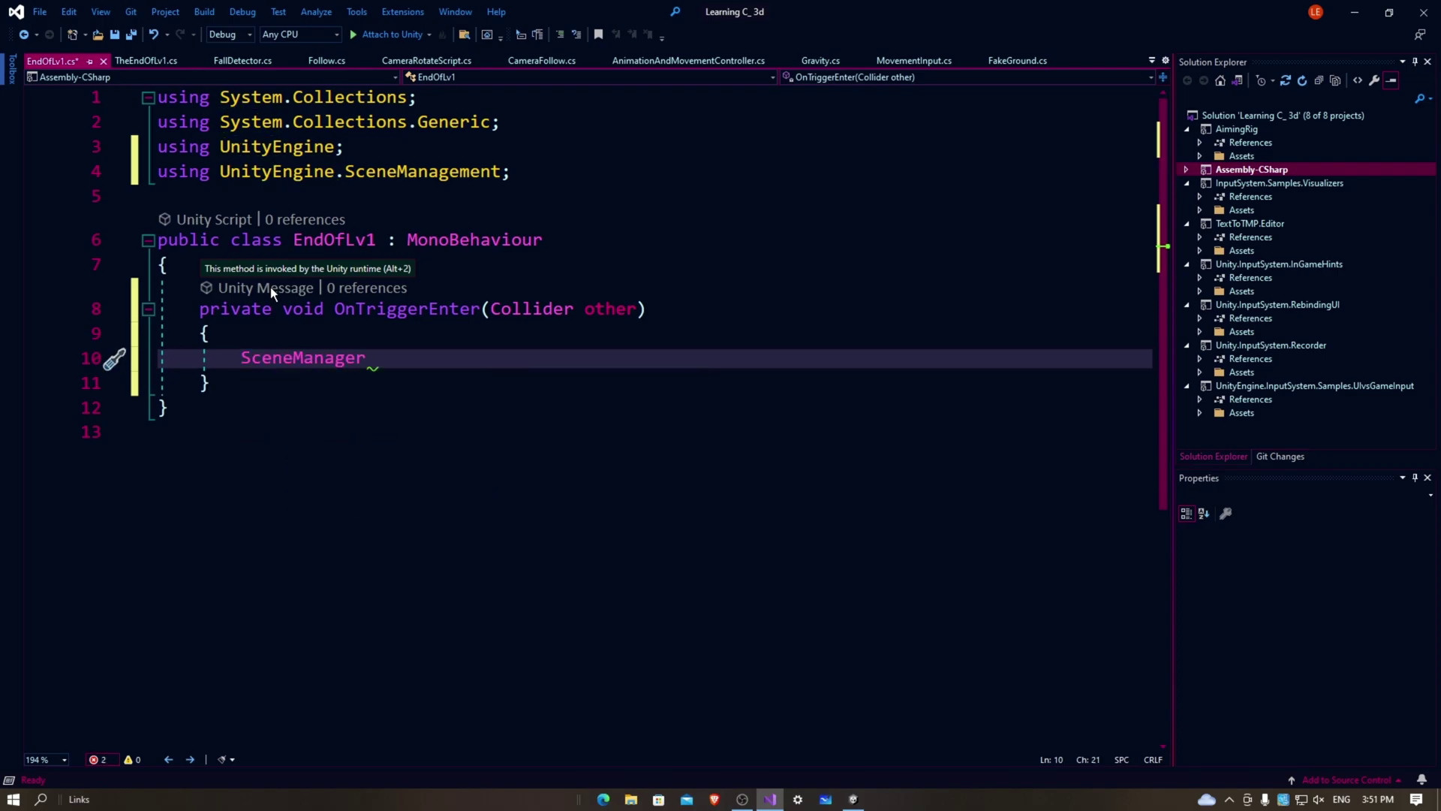
pyautogui.write('.Load')
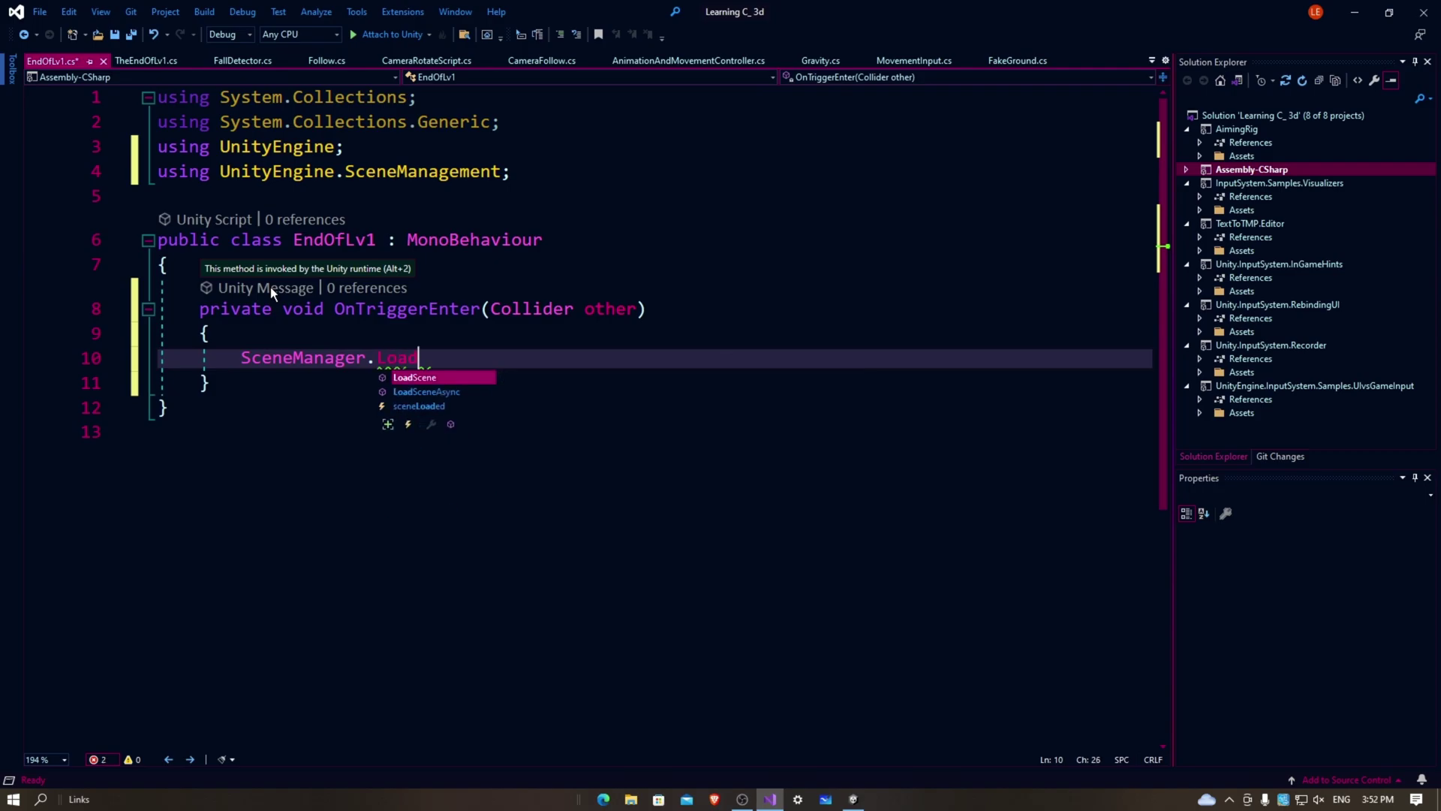
pyautogui.press('Tab')
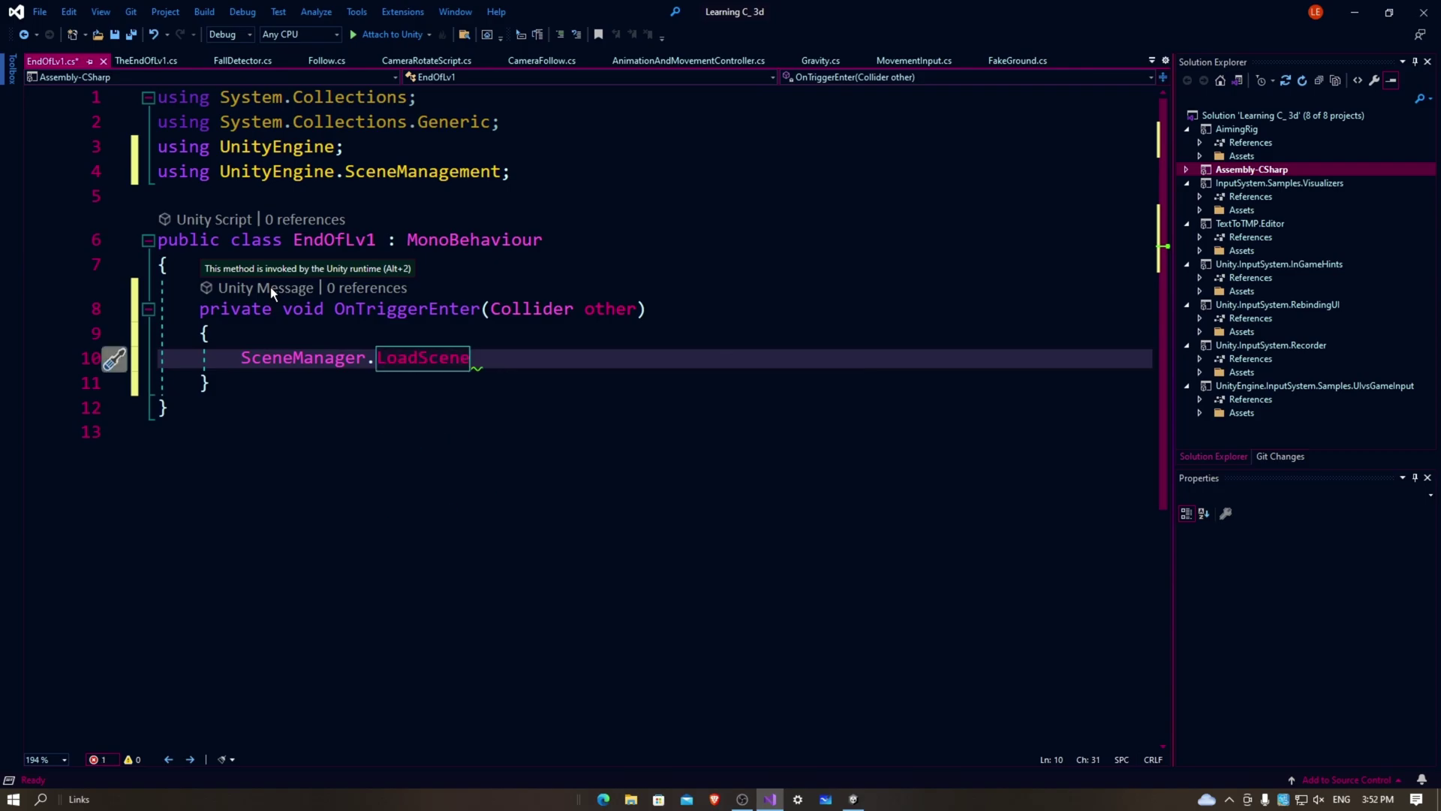
pyautogui.write('(')
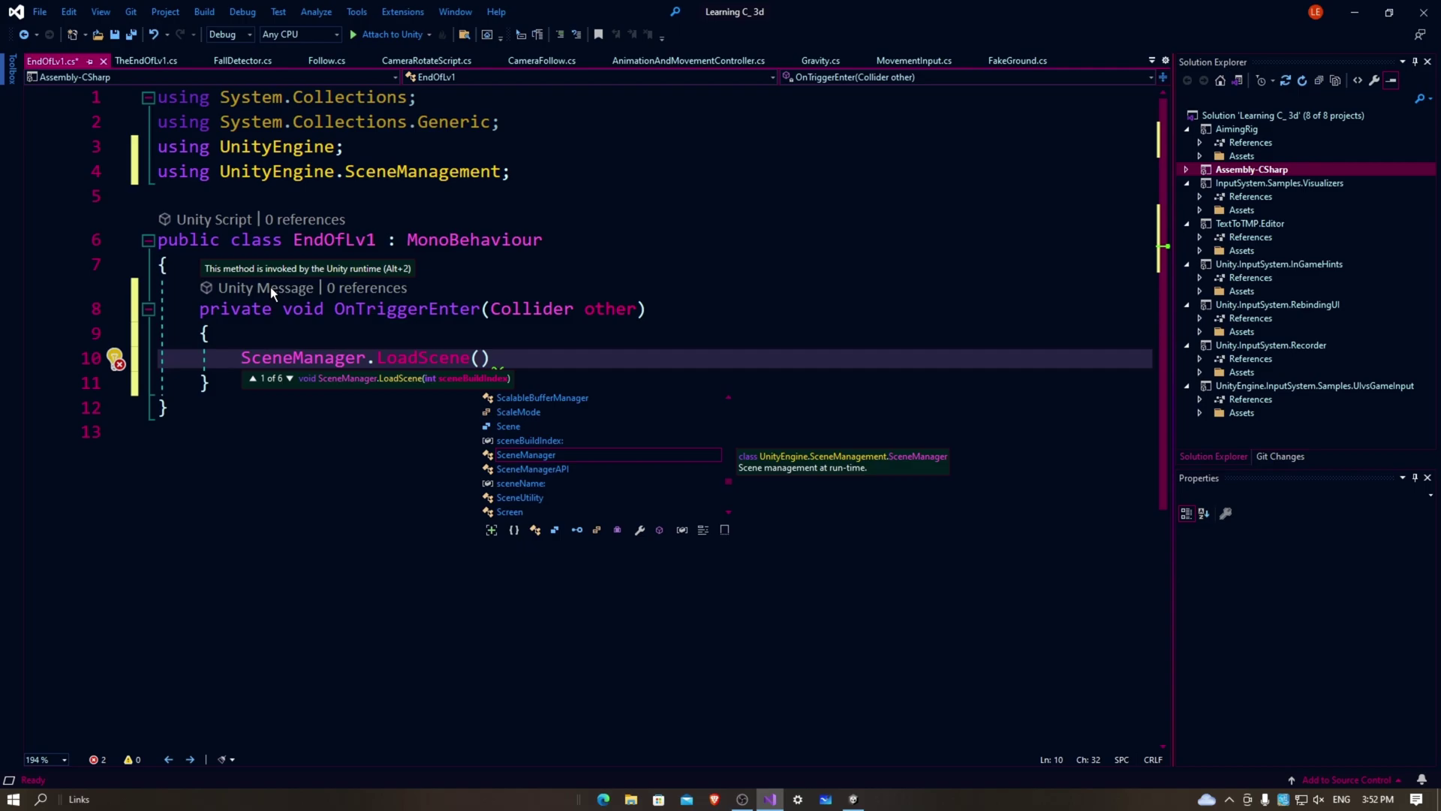
pyautogui.write('"')
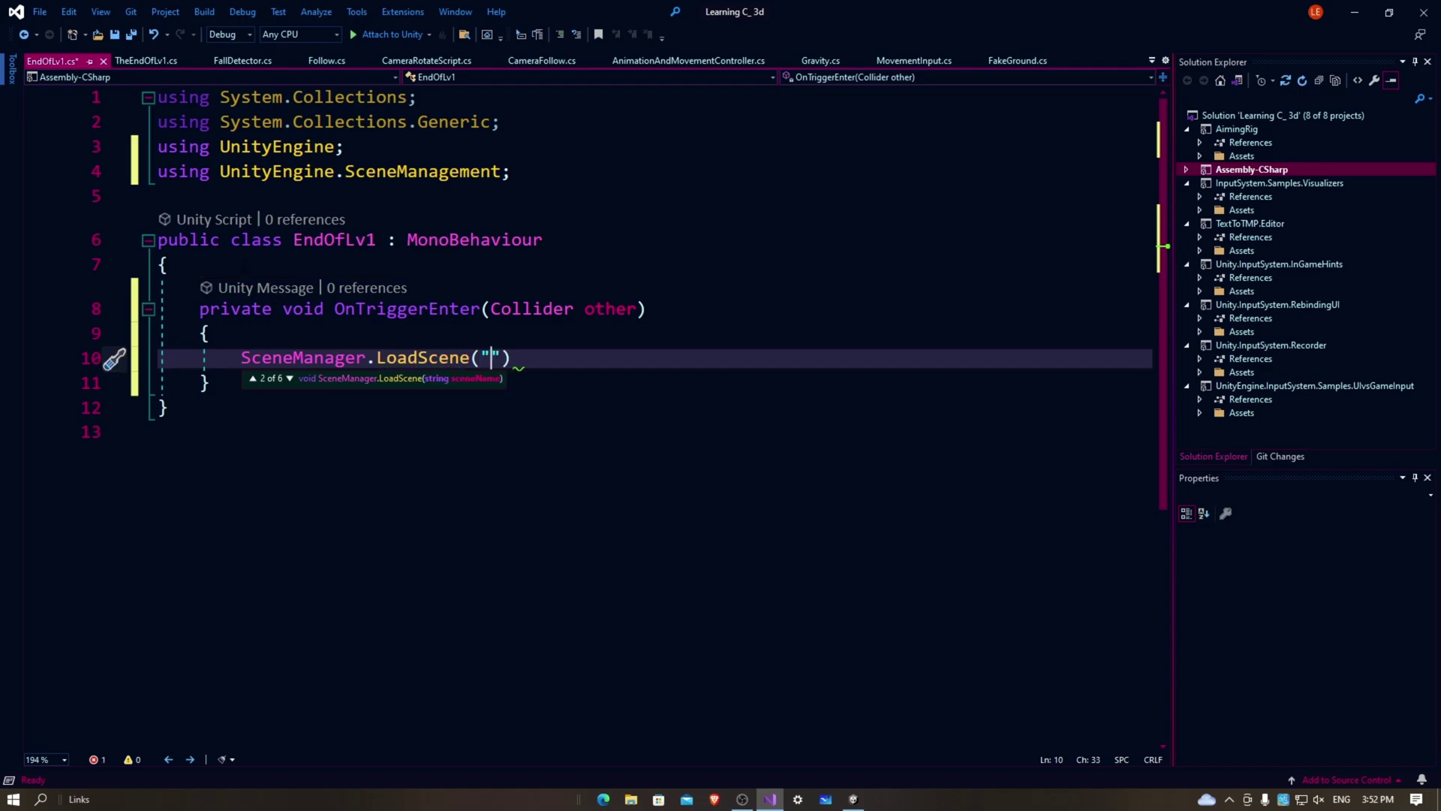
pyautogui.hotkey('alt', 'Tab')
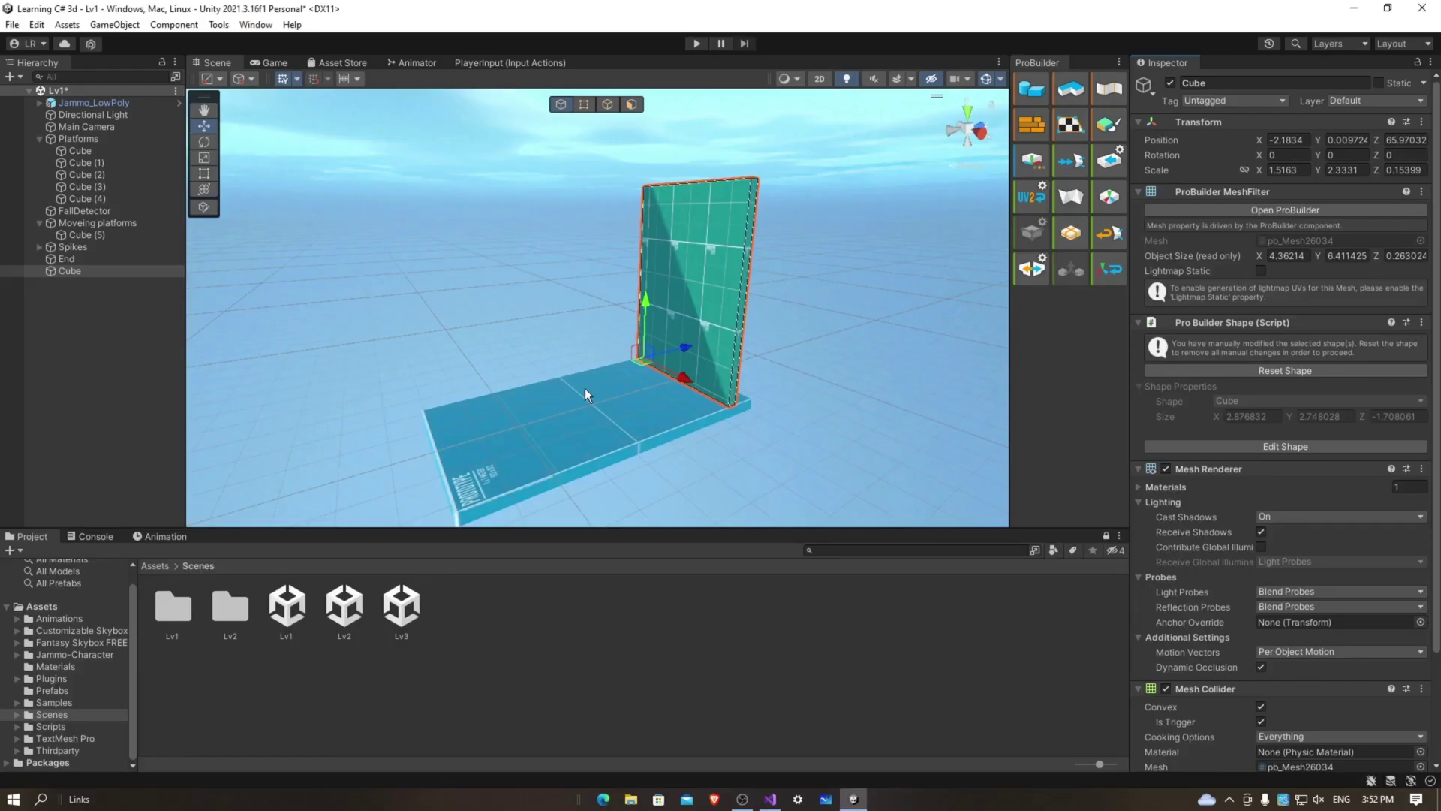
pyautogui.moveTo(592, 394)
pyautogui.mouseDown(button='right')
pyautogui.moveTo(247, 351)
pyautogui.moveTo(169, 372)
pyautogui.mouseUp(button='right')
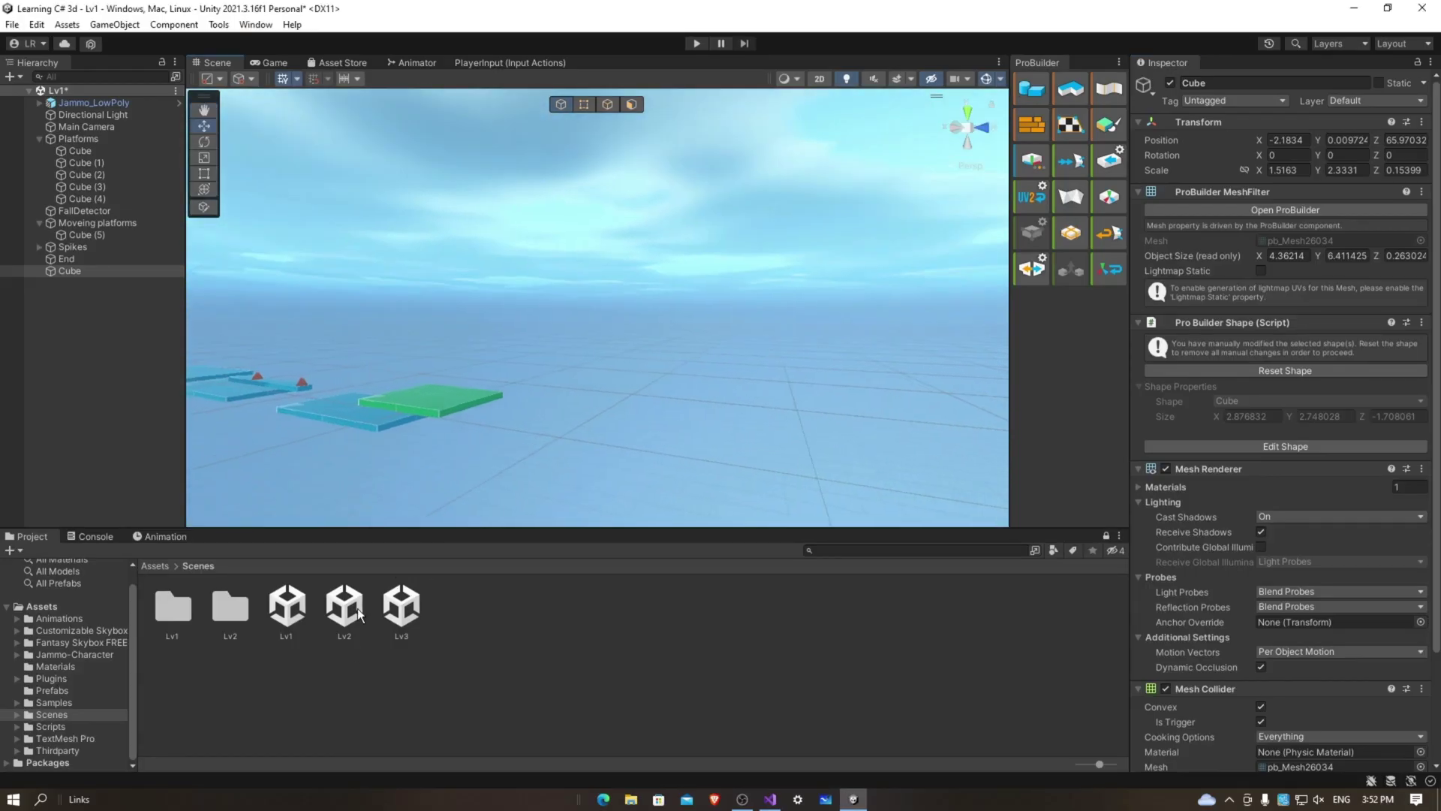
pyautogui.moveTo(813, 366)
pyautogui.mouseDown(button='right')
pyautogui.moveTo(596, 405)
pyautogui.moveTo(766, 416)
pyautogui.mouseUp(button='right')
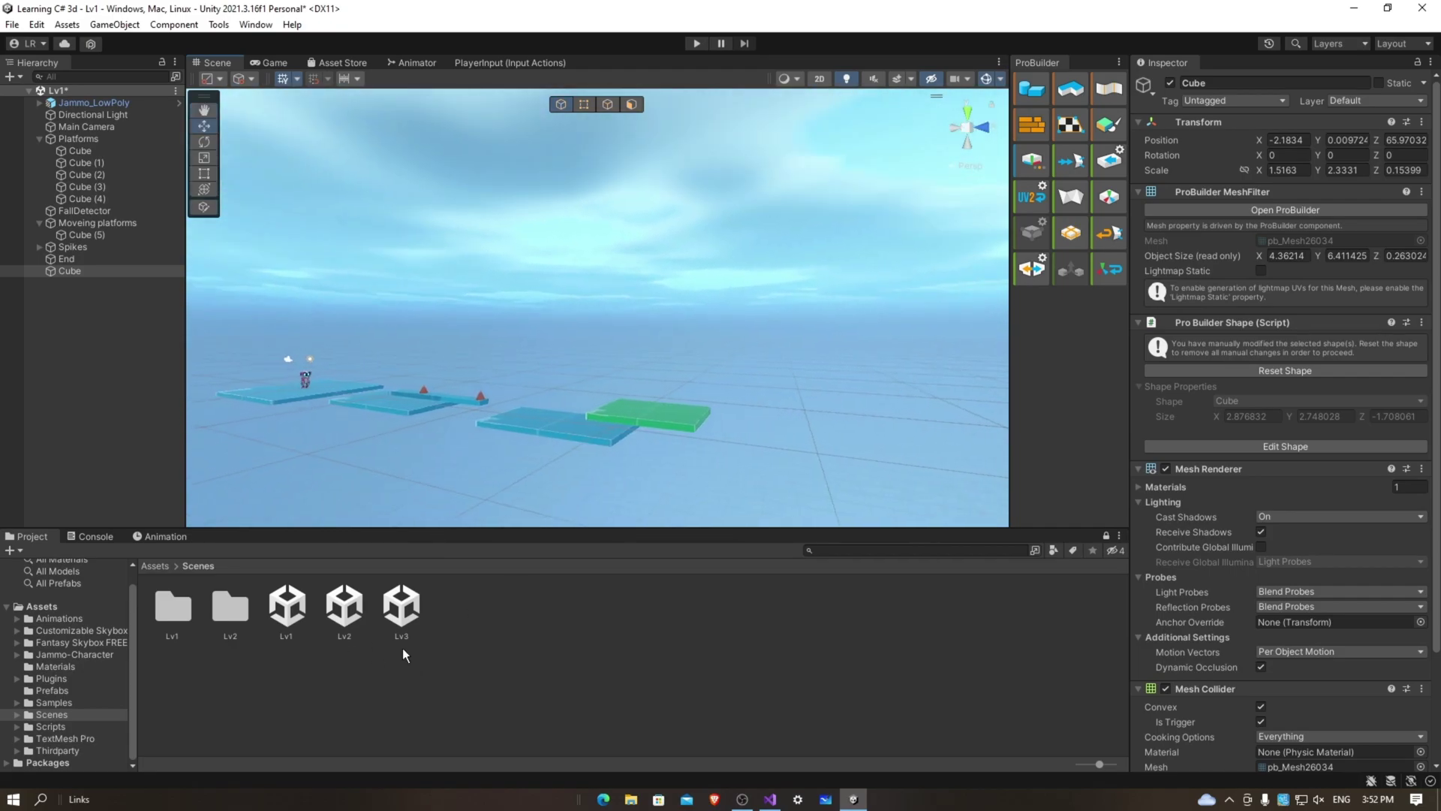
pyautogui.click(349, 627)
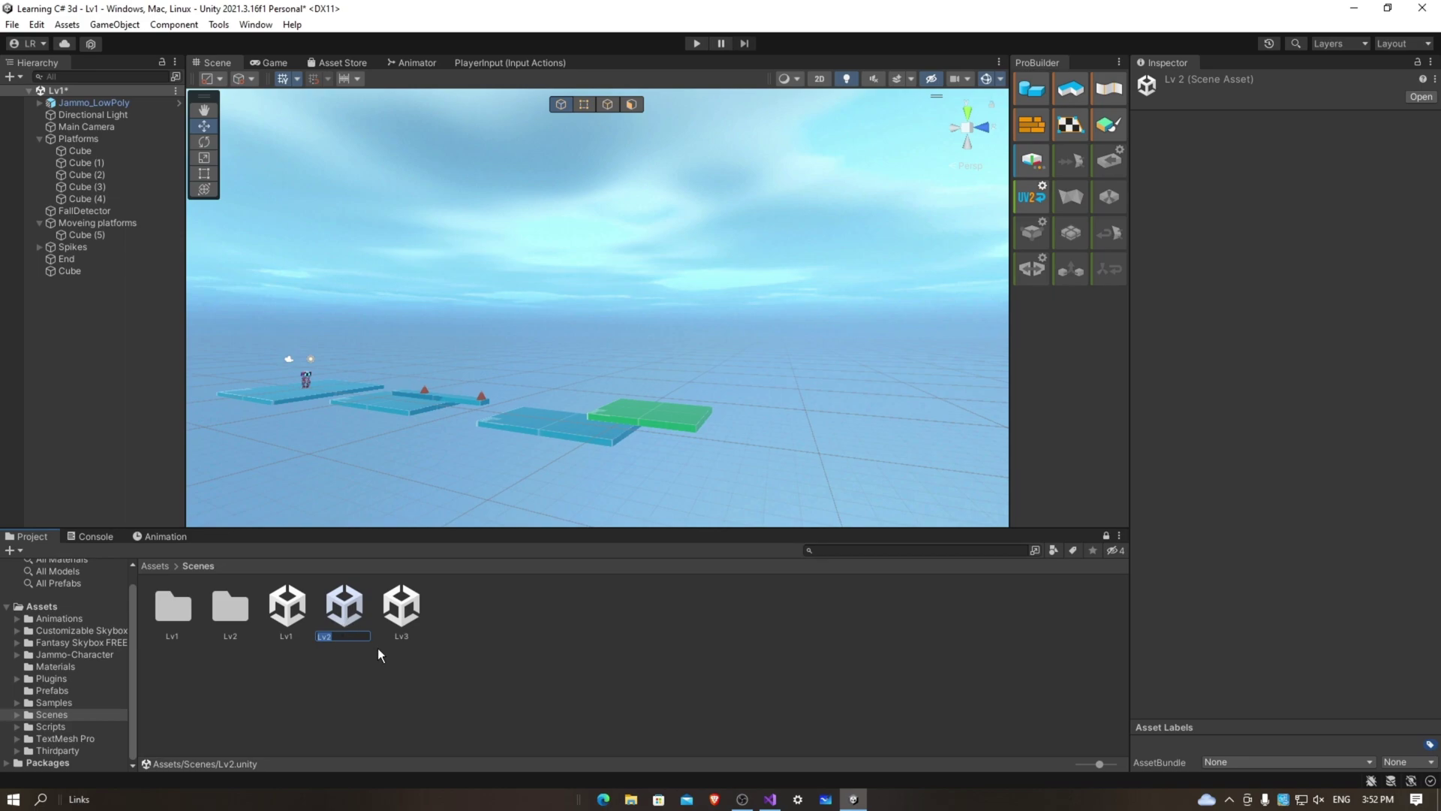
pyautogui.hotkey('alt', 'Tab')
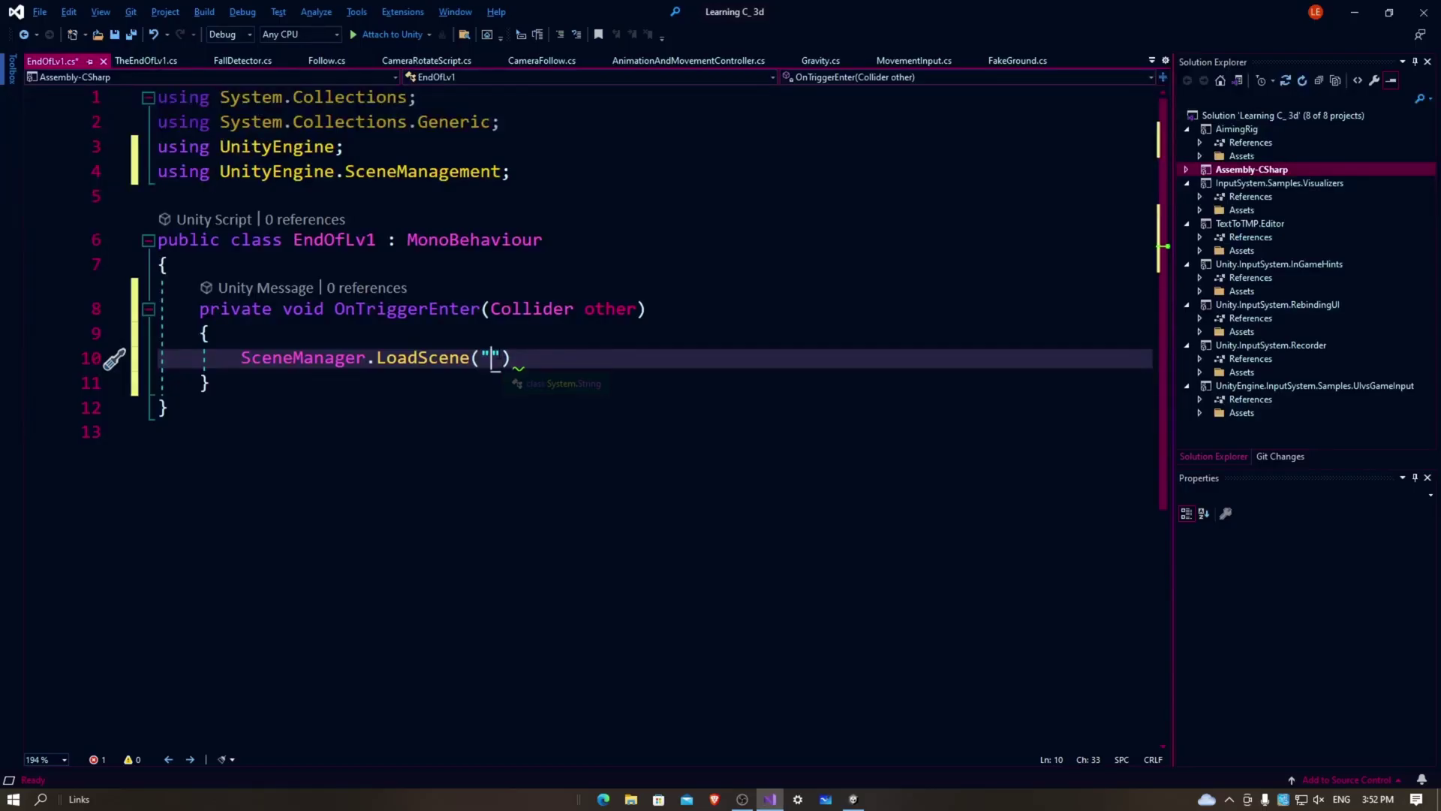
pyautogui.write('Lv2')
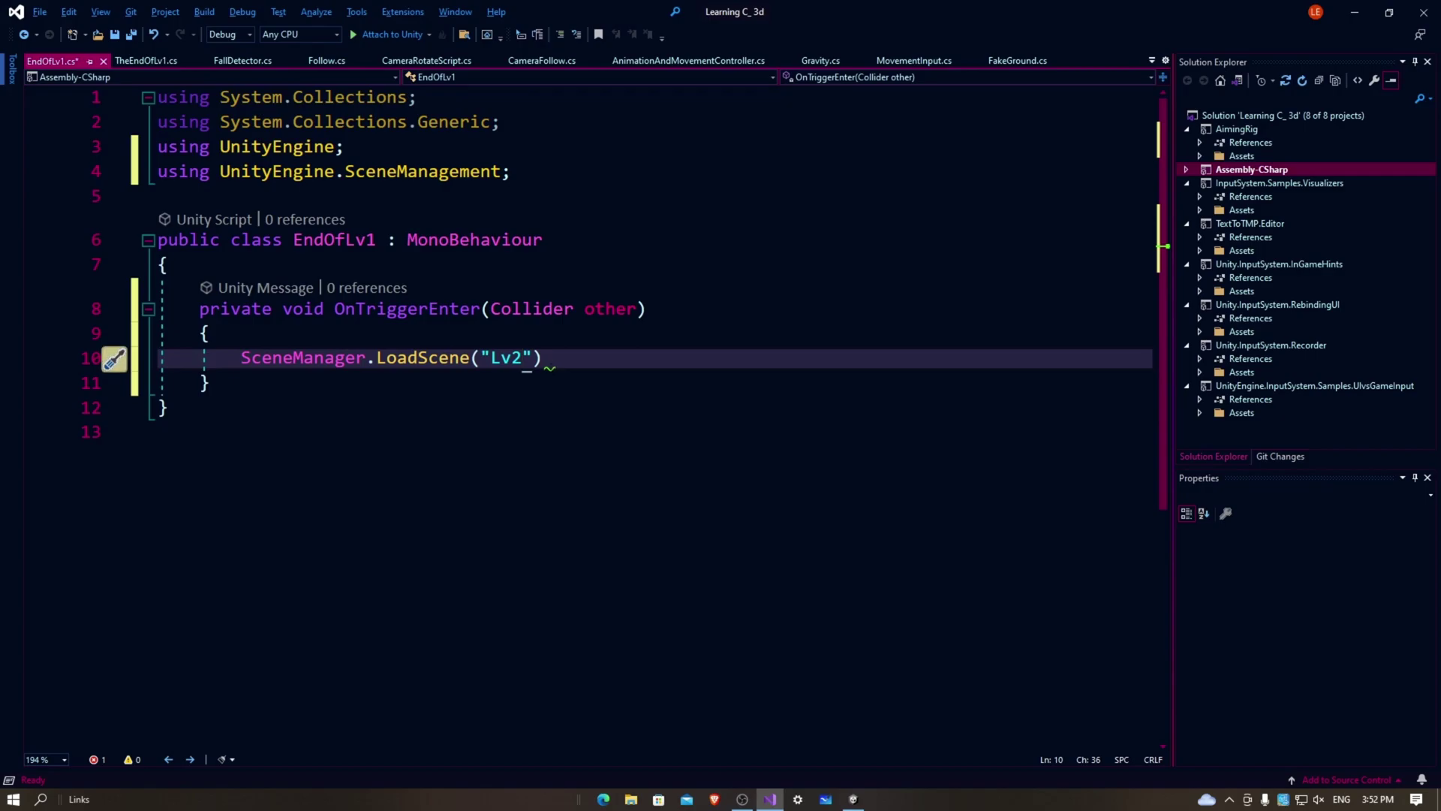
# - Move the stray semicolon onto the LoadScene("Lv2") line and save EndOfLv1.cs
pyautogui.press('Down')
pyautogui.write(';')
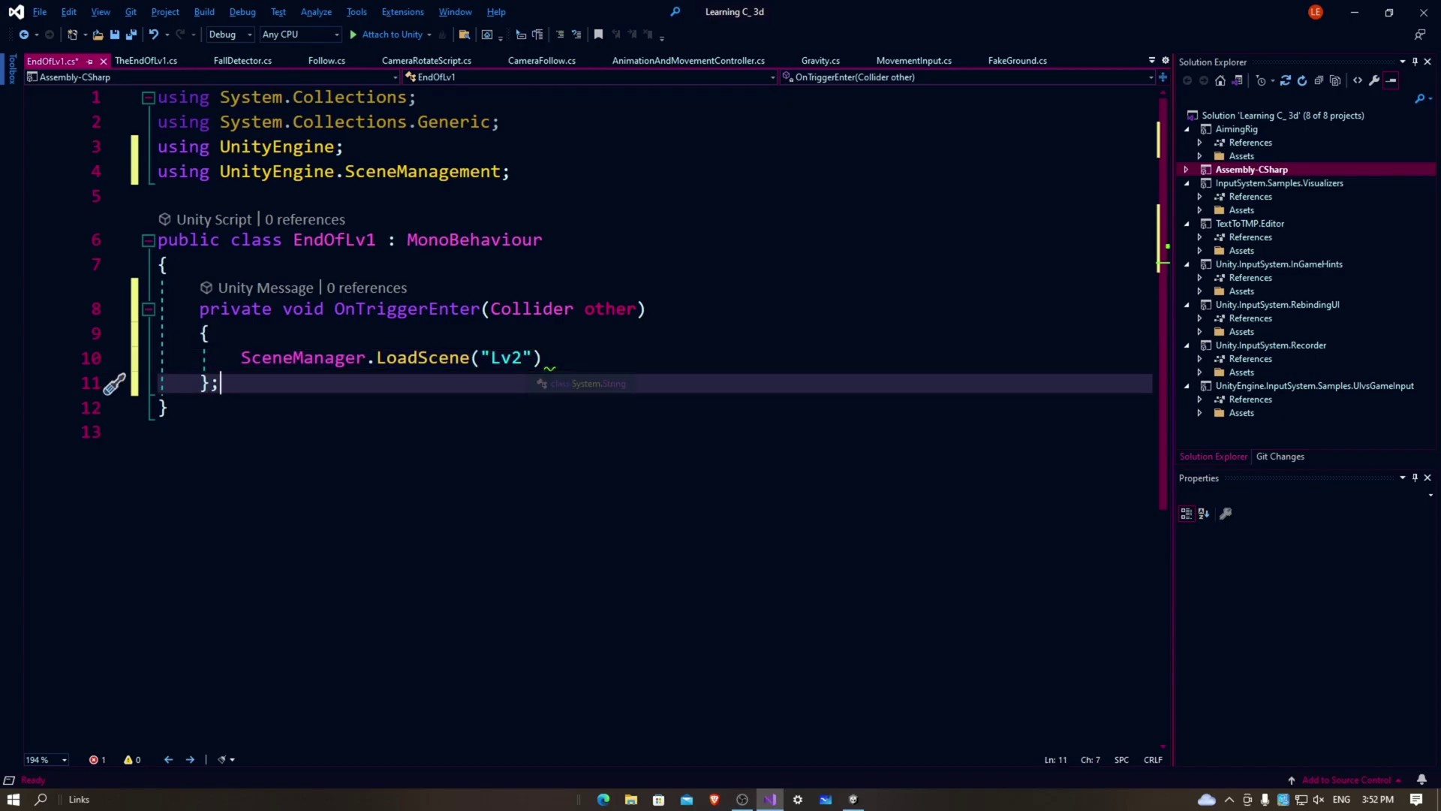
pyautogui.press('BackSpace')
pyautogui.click(552, 359)
pyautogui.write(';')
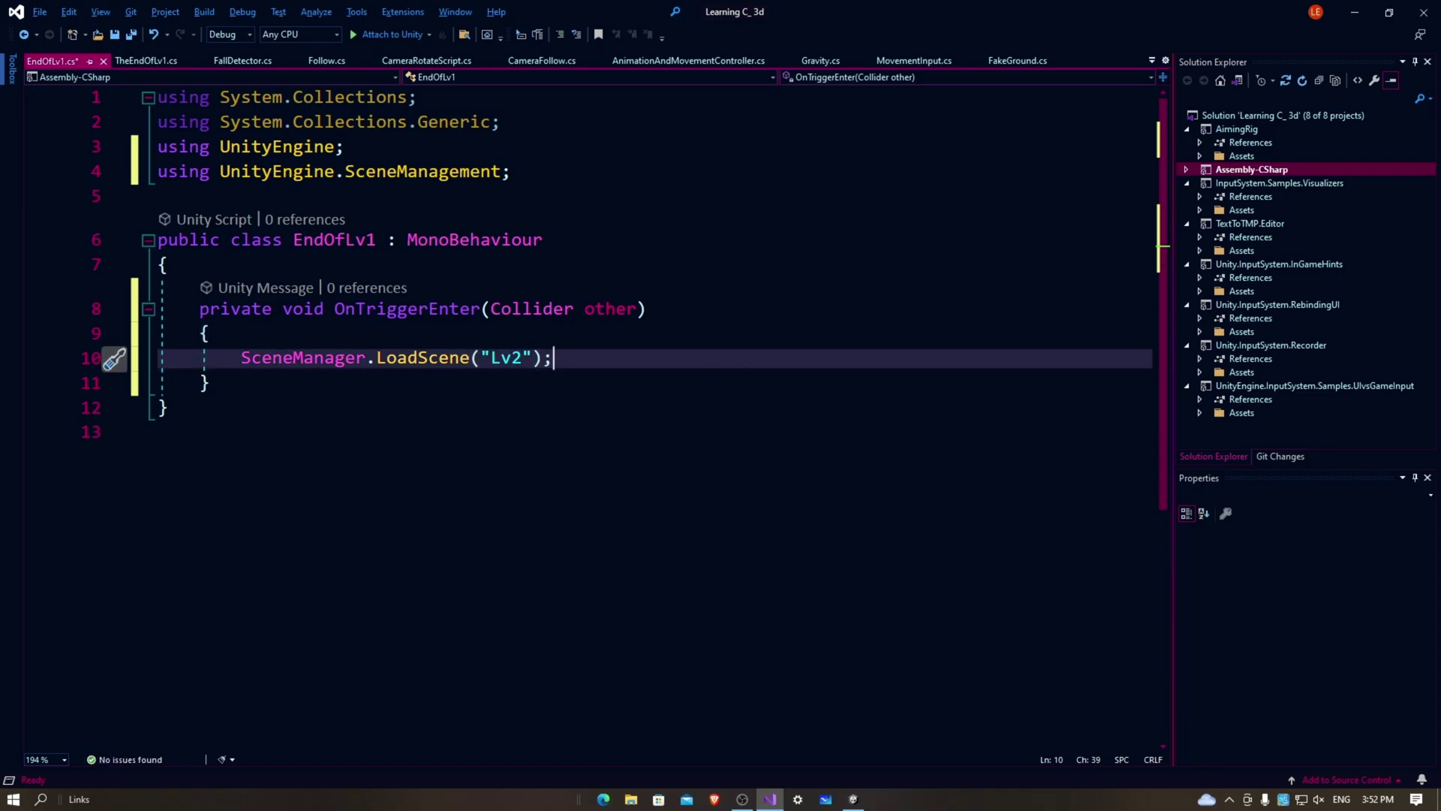
pyautogui.hotkey('ctrl', 's')
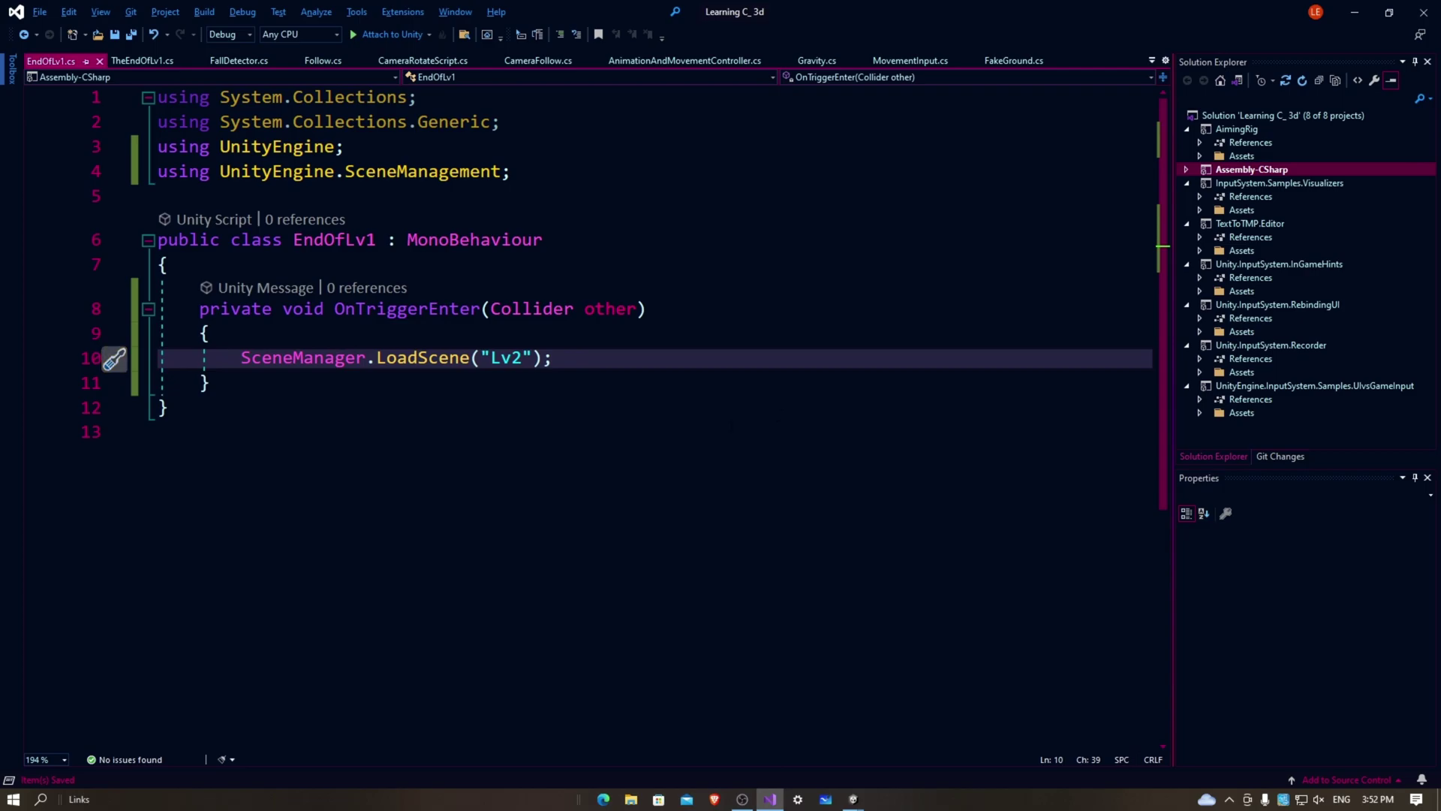
pyautogui.hotkey('alt', 'Tab')
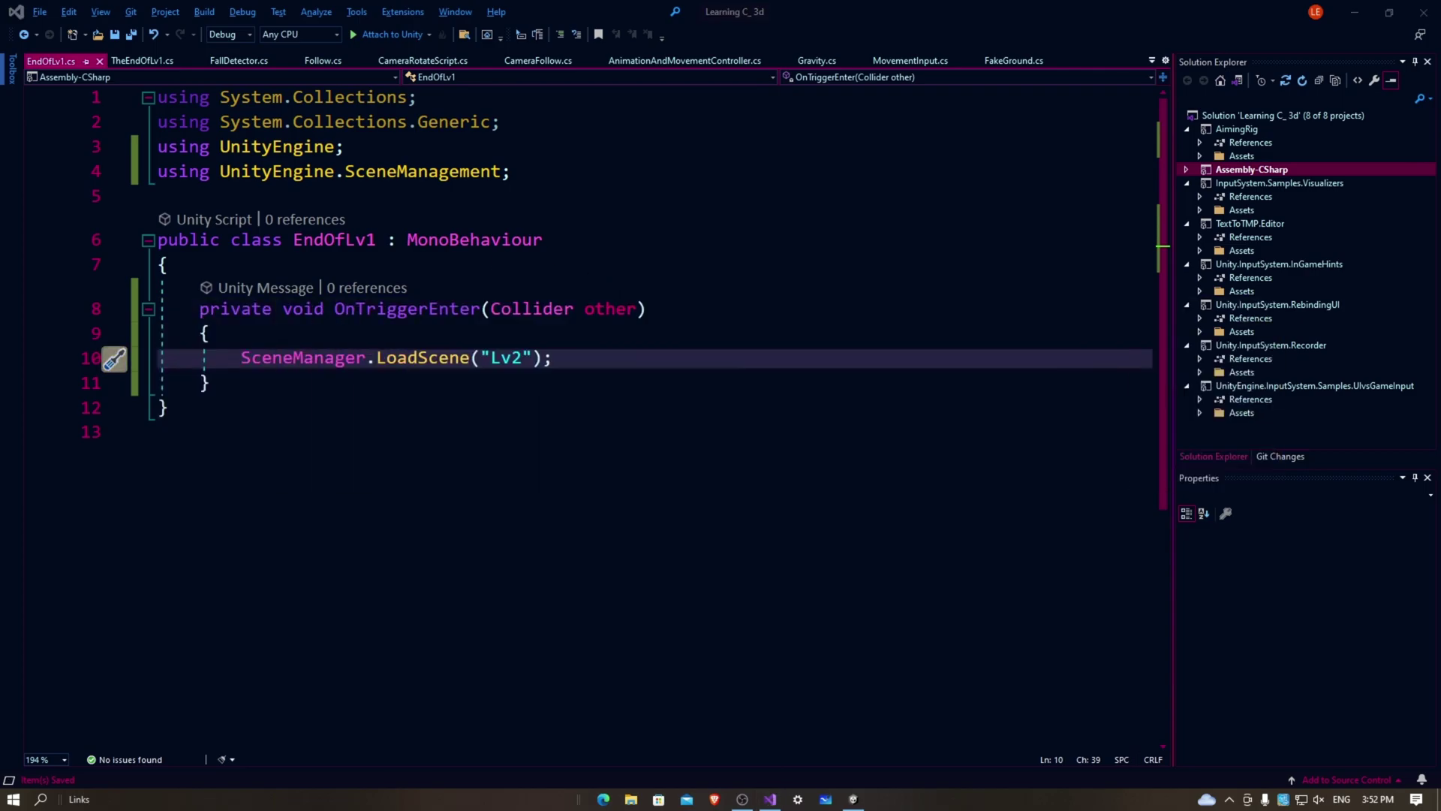
pyautogui.hotkey('alt', 'Tab')
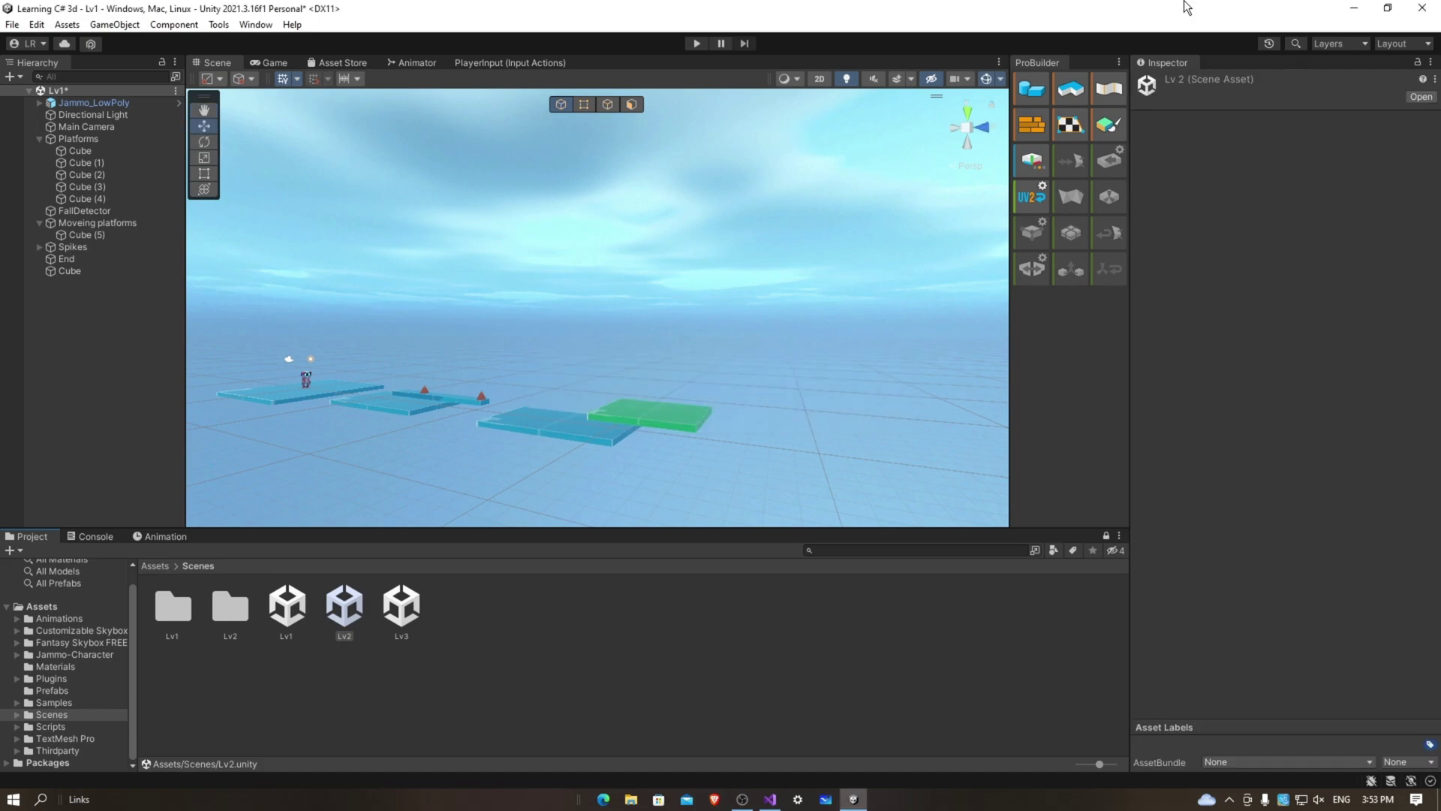
# - Select the standing end-of-level cube to check its End Of Lv 1 script, then enter Play mode
pyautogui.moveTo(782, 318); pyautogui.dragTo(874, 393, button='right')
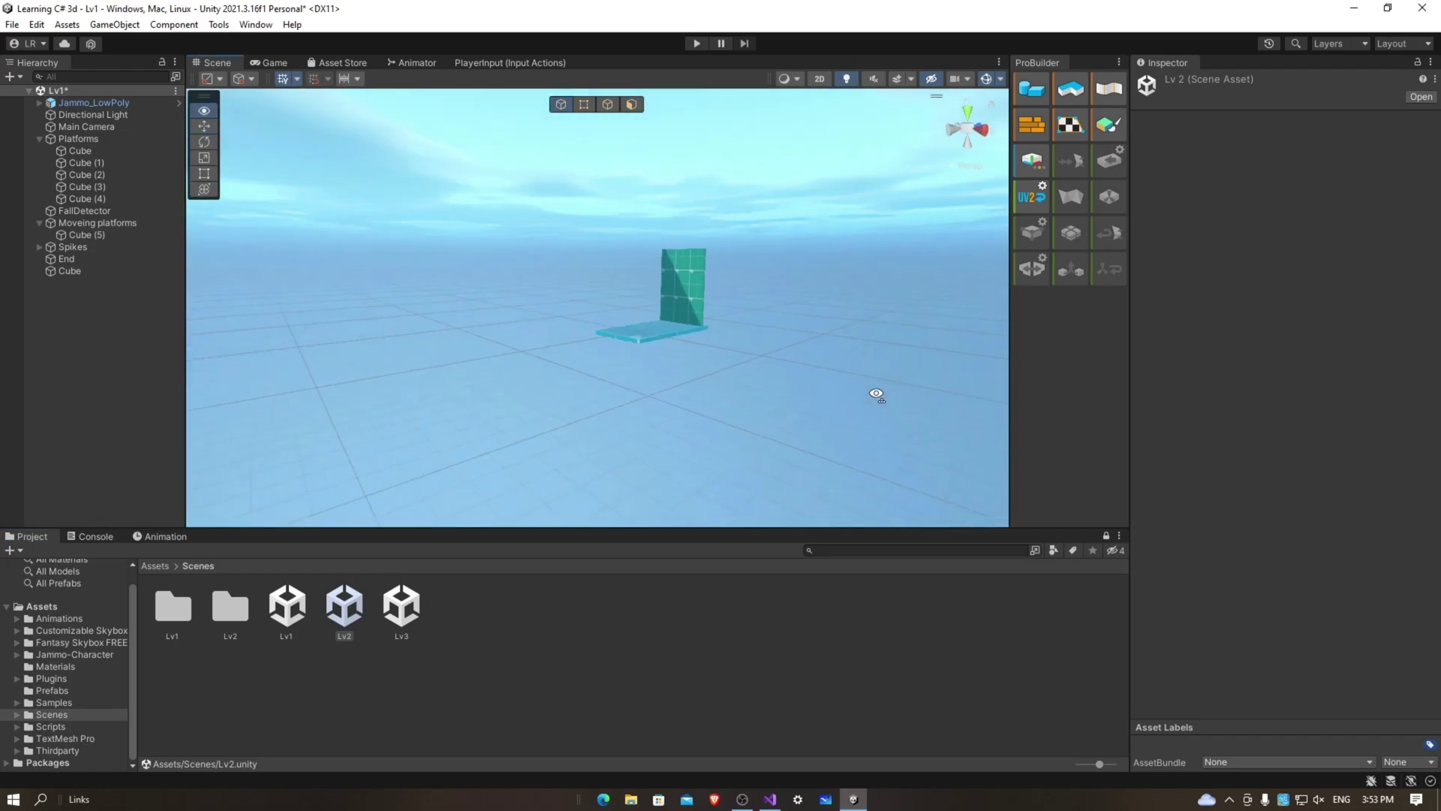
pyautogui.click(699, 288)
pyautogui.scroll(-3, 1276, 547)
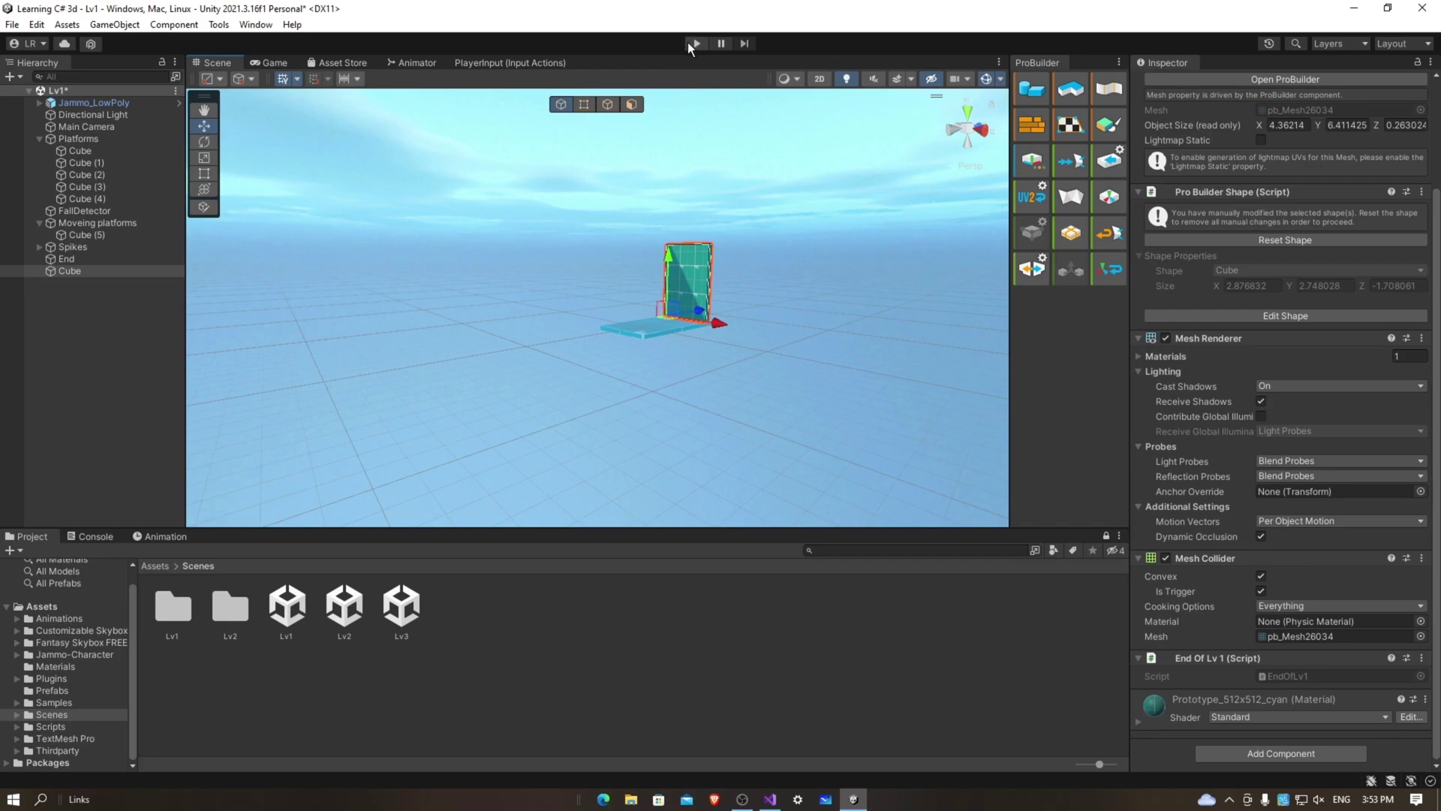
pyautogui.click(698, 44)
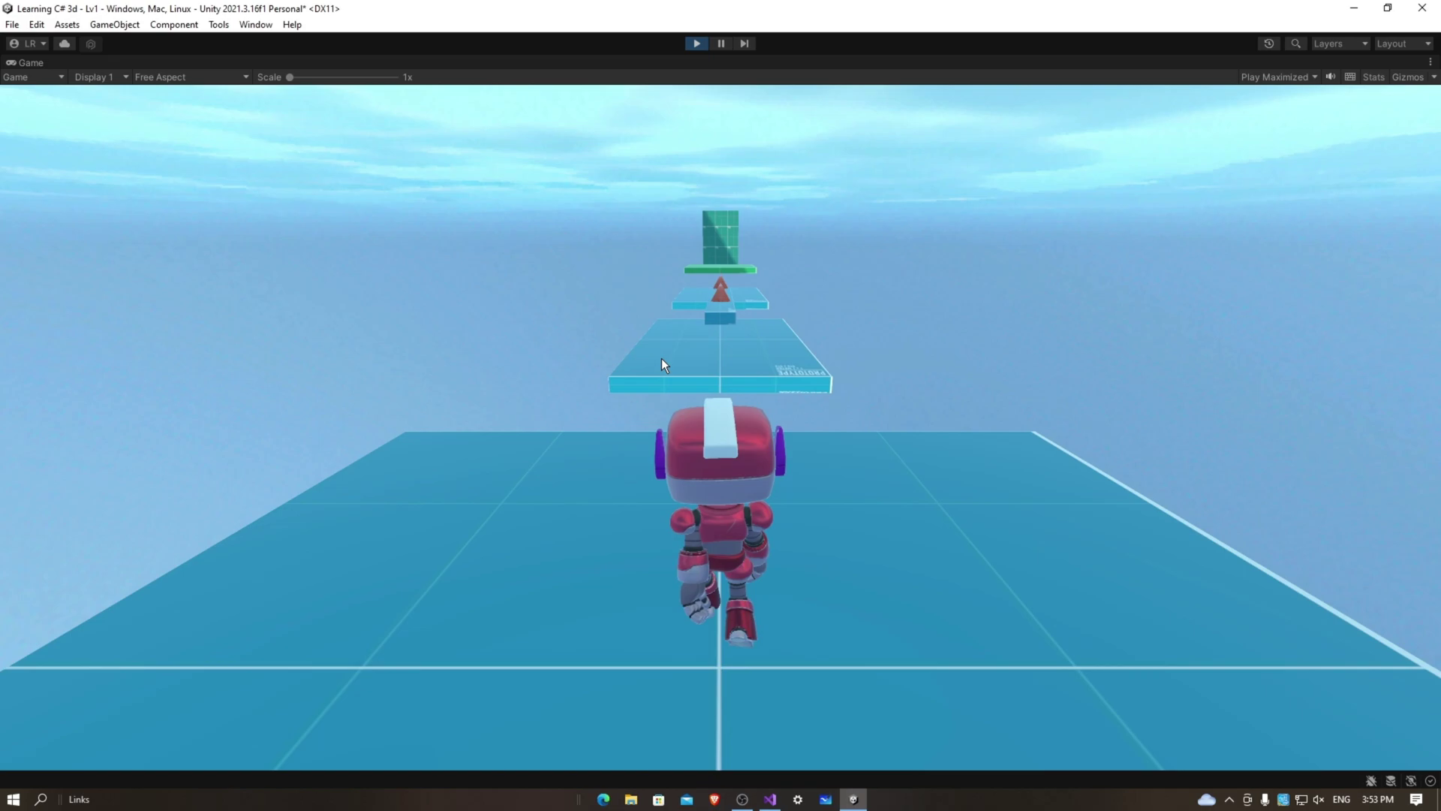
# - Run and jump the robot across the platforms to the green end tower
pyautogui.press('space')
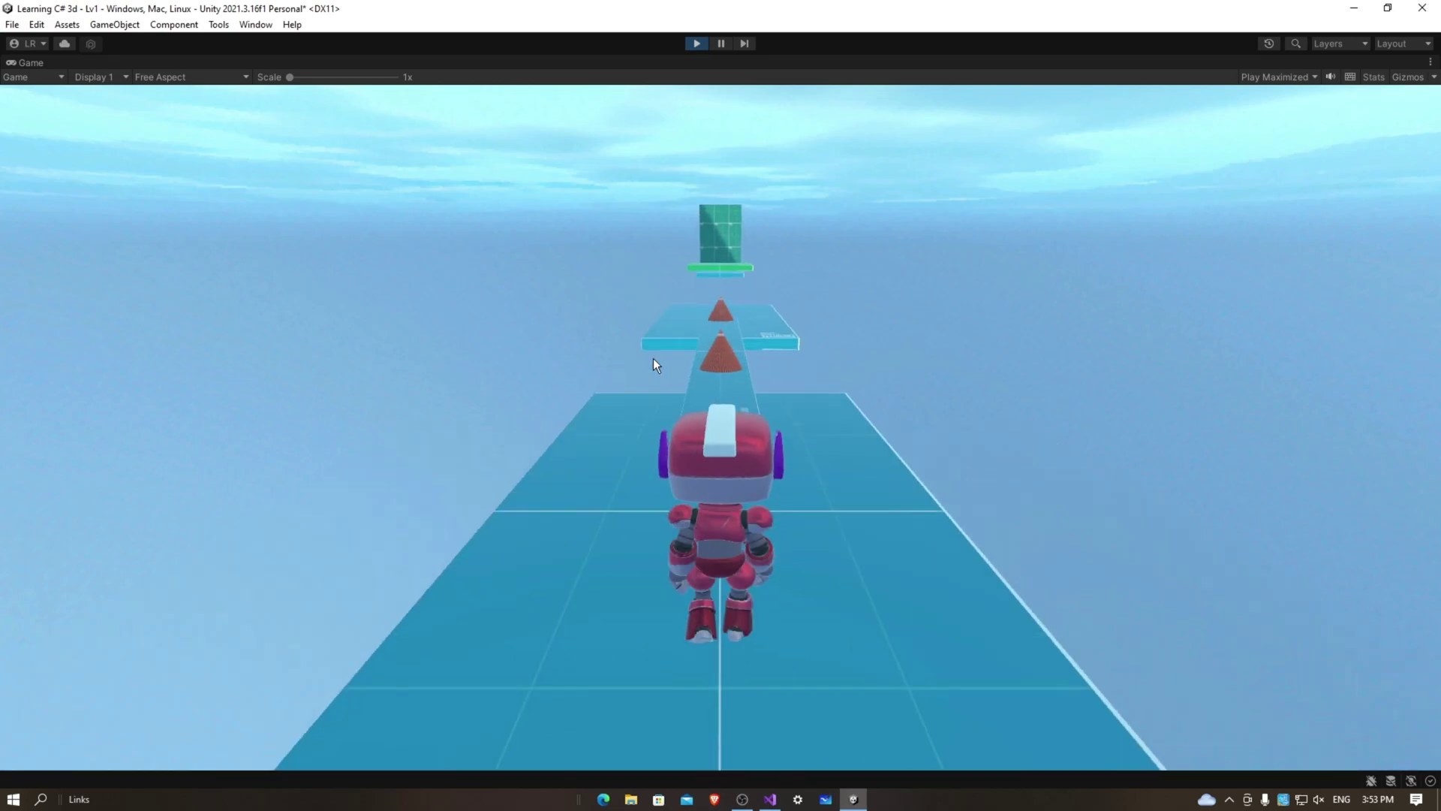
pyautogui.press('w')
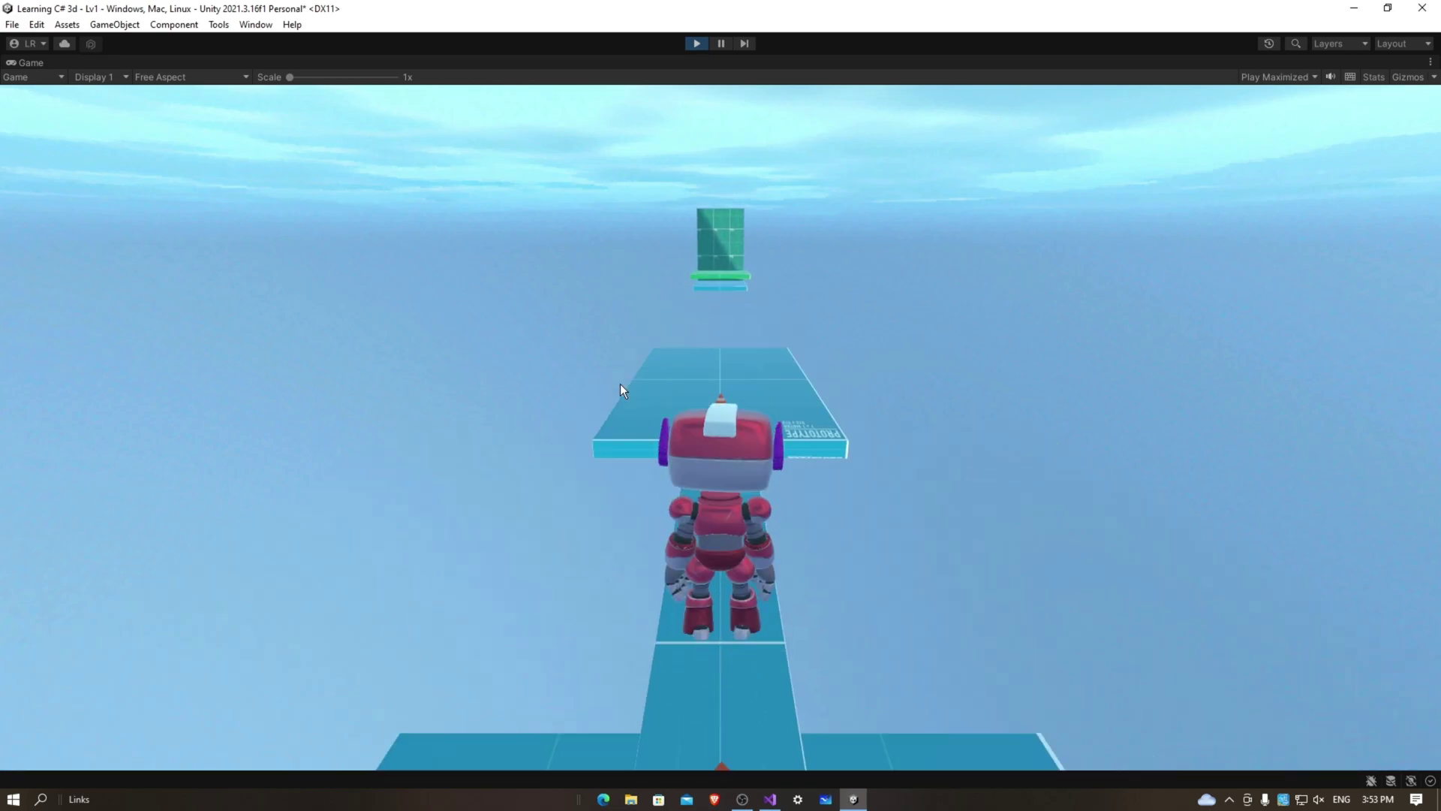
pyautogui.press('space')
pyautogui.press('w')
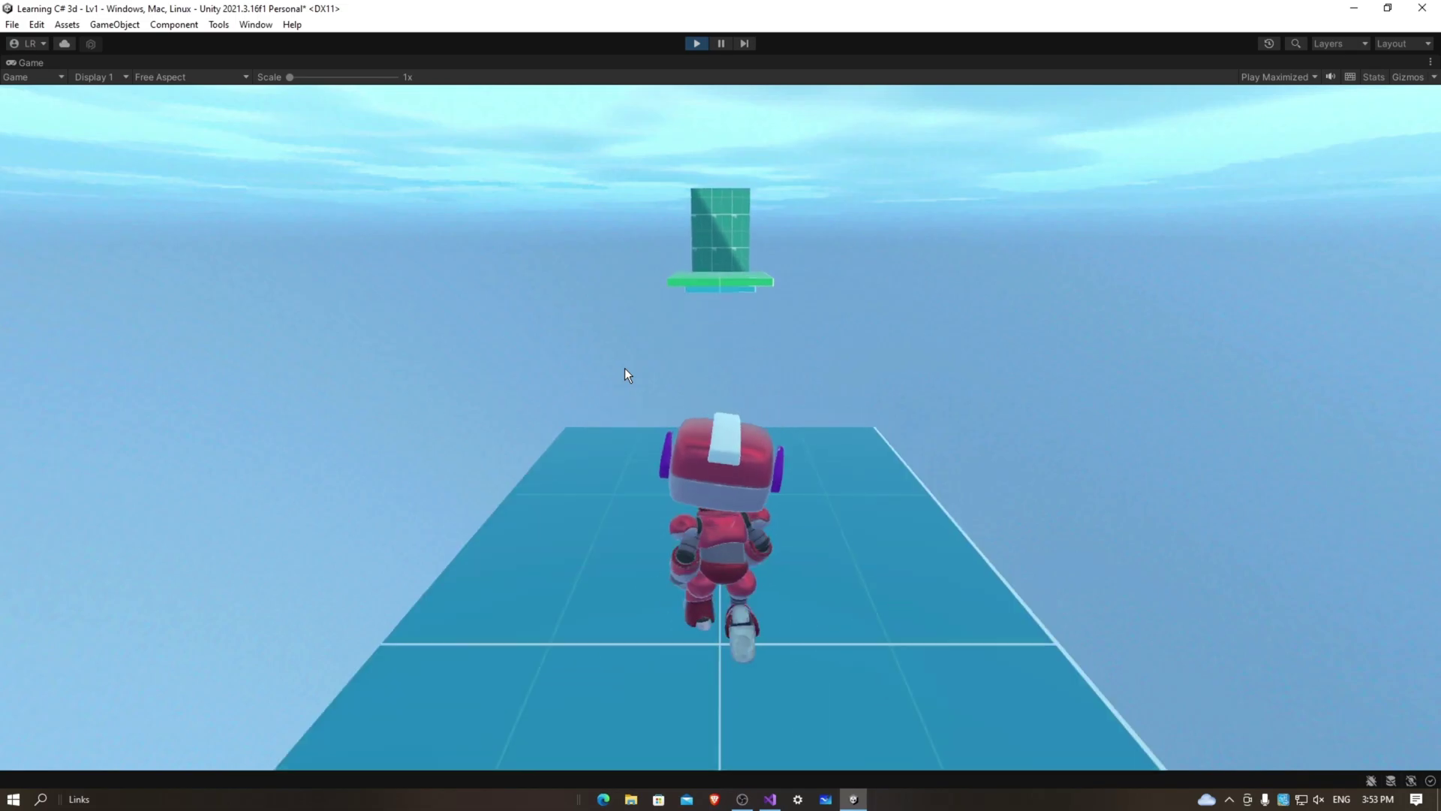
pyautogui.press('w')
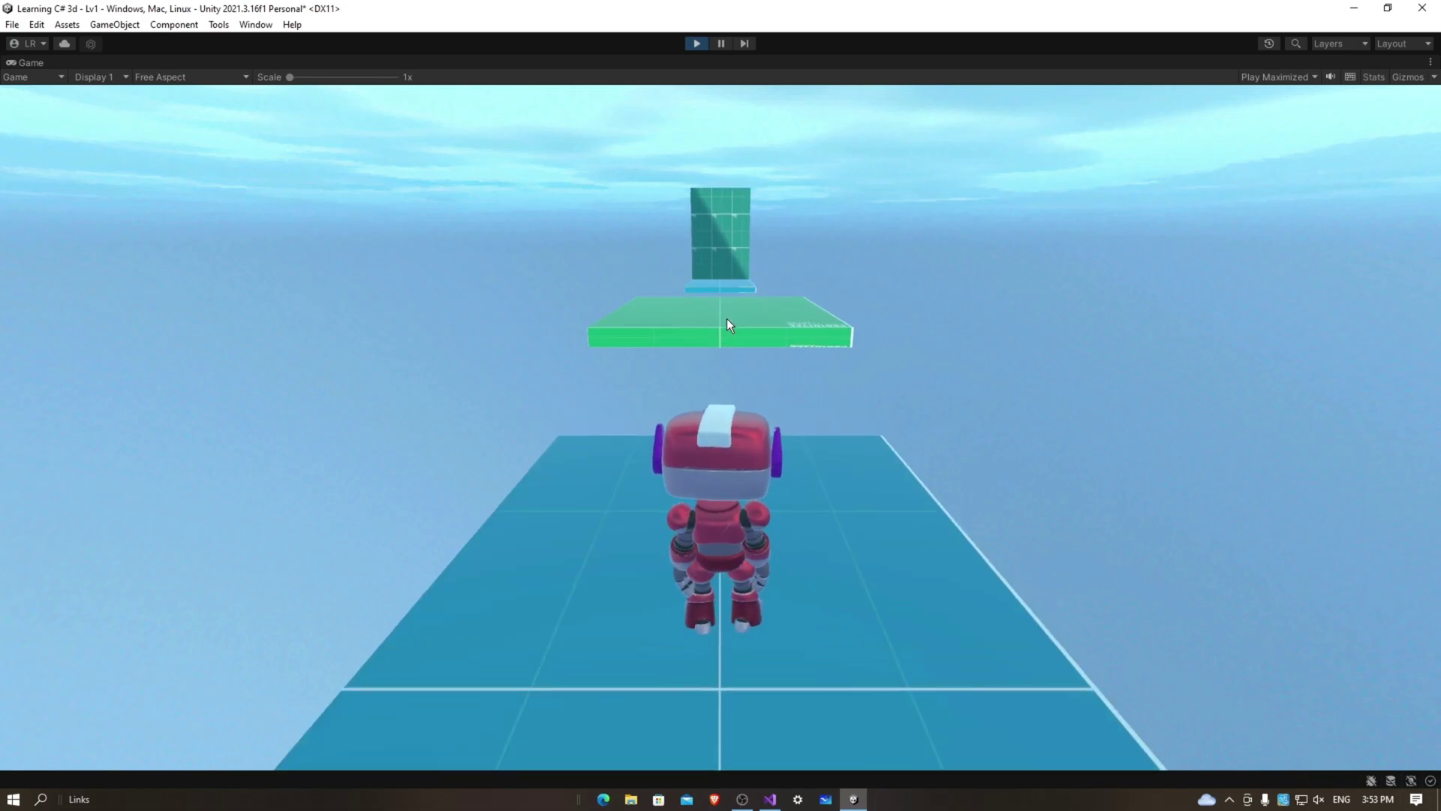
pyautogui.press('space')
pyautogui.press('w')
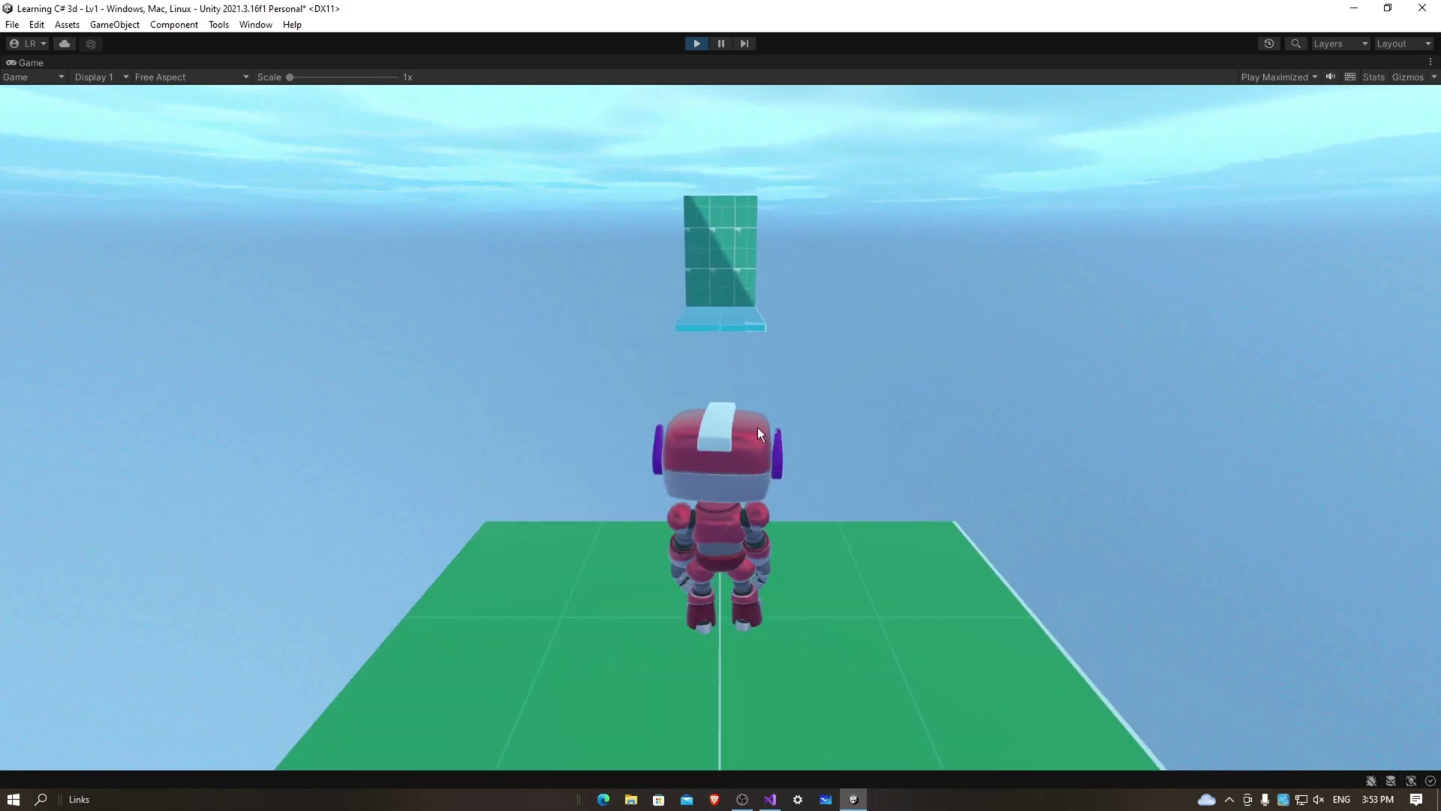
pyautogui.press('w')
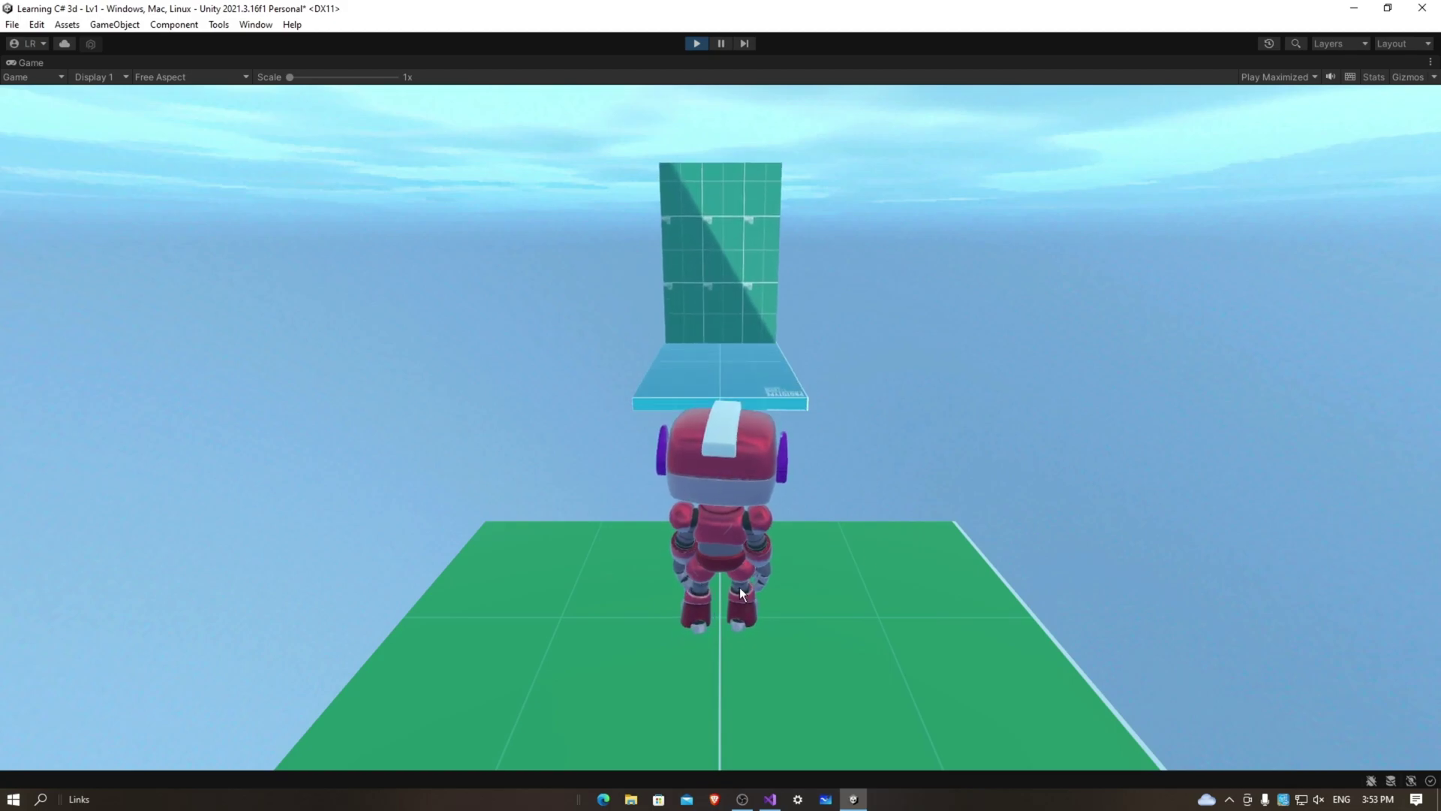
pyautogui.press('w')
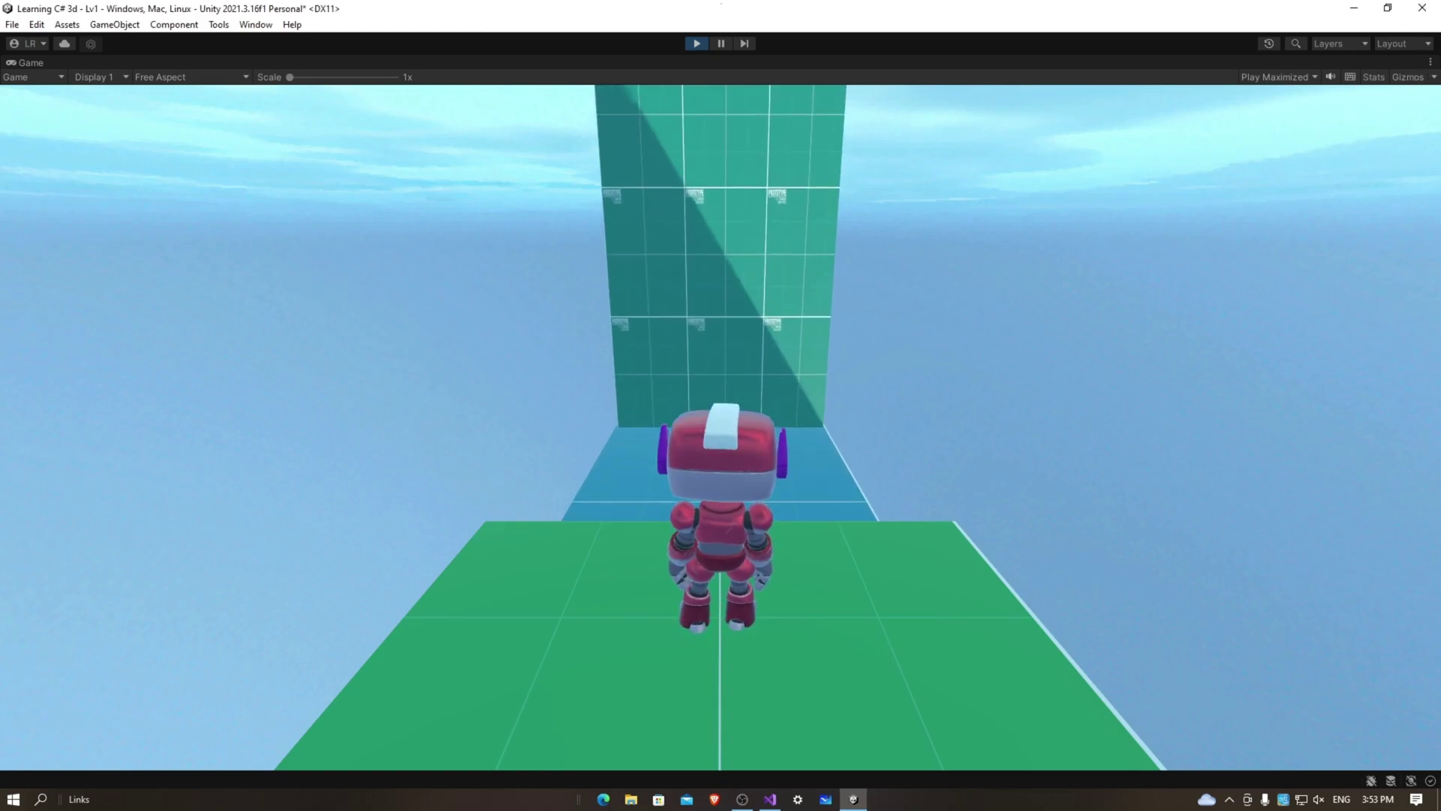
# - Back the robot up, then walk it into the tower to trigger Lv2
pyautogui.press('s')
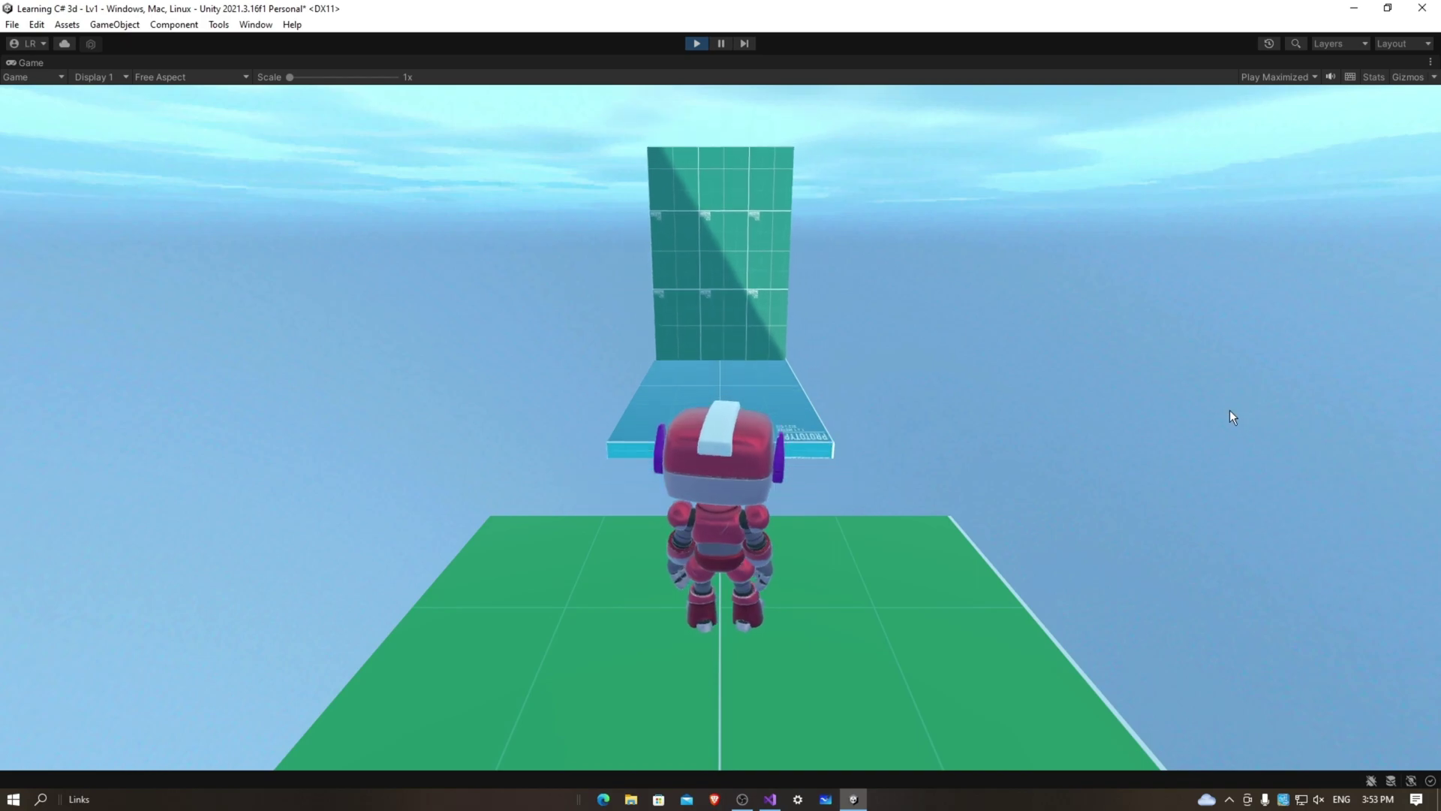
pyautogui.press('s')
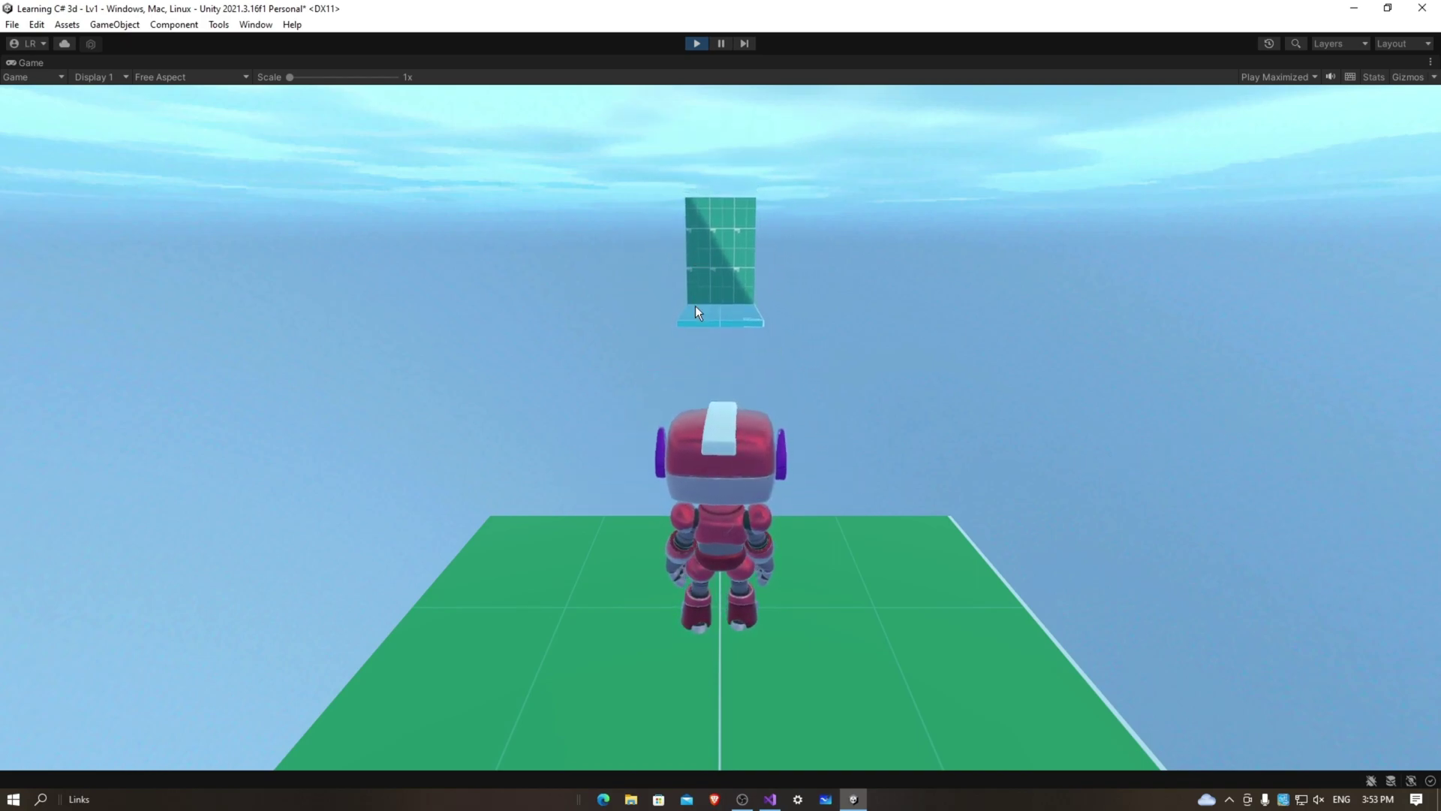
pyautogui.press('w')
pyautogui.press('w')
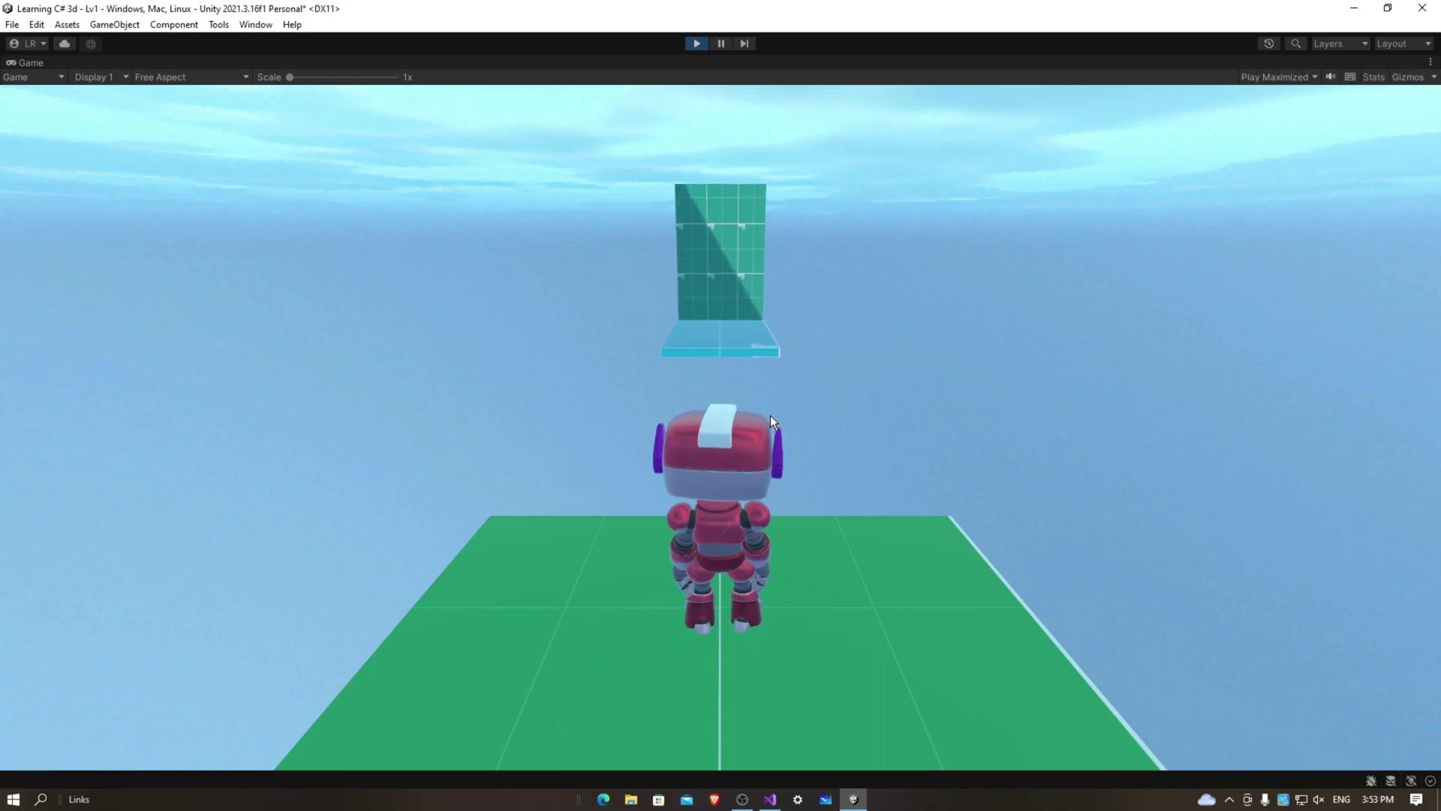
pyautogui.press('w')
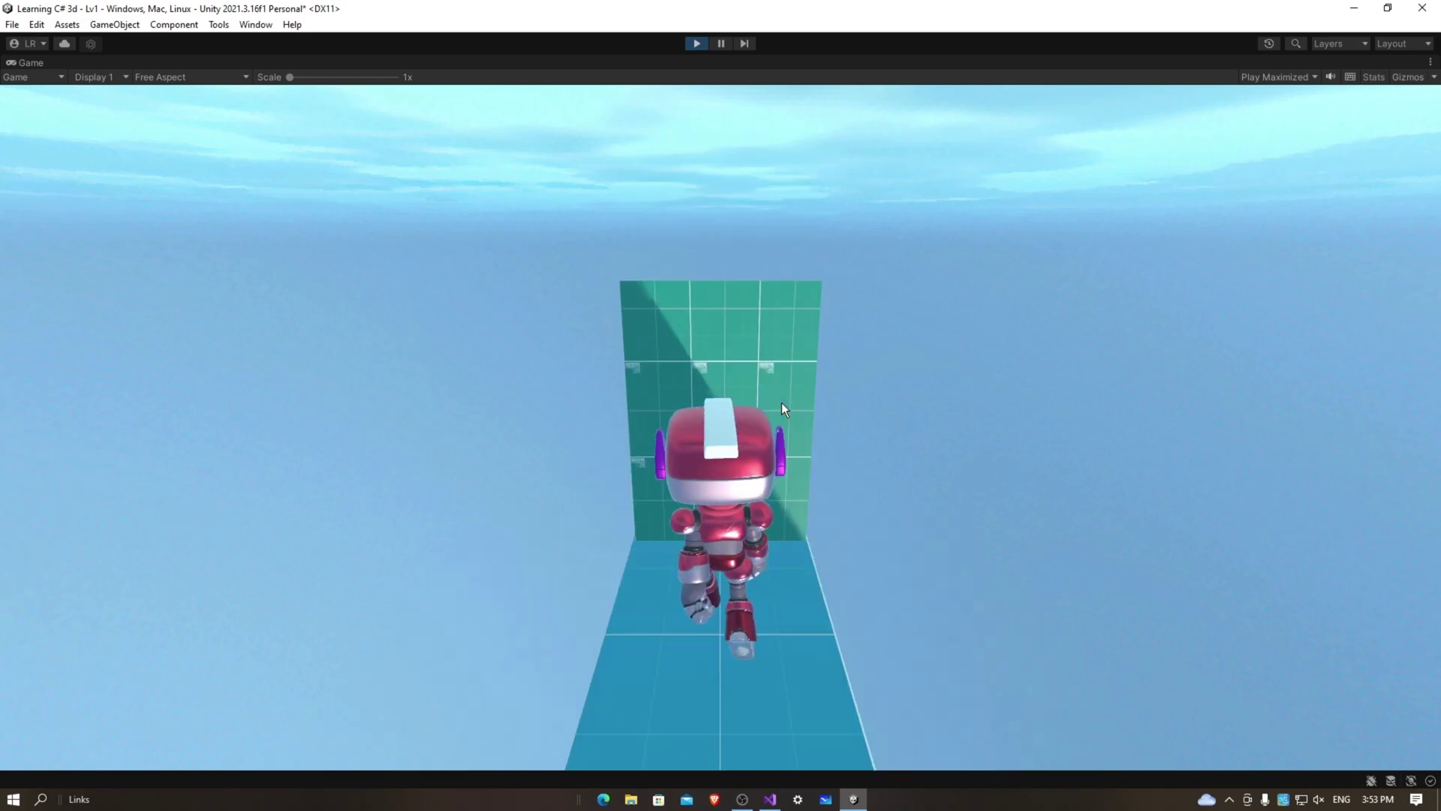
pyautogui.press('w')
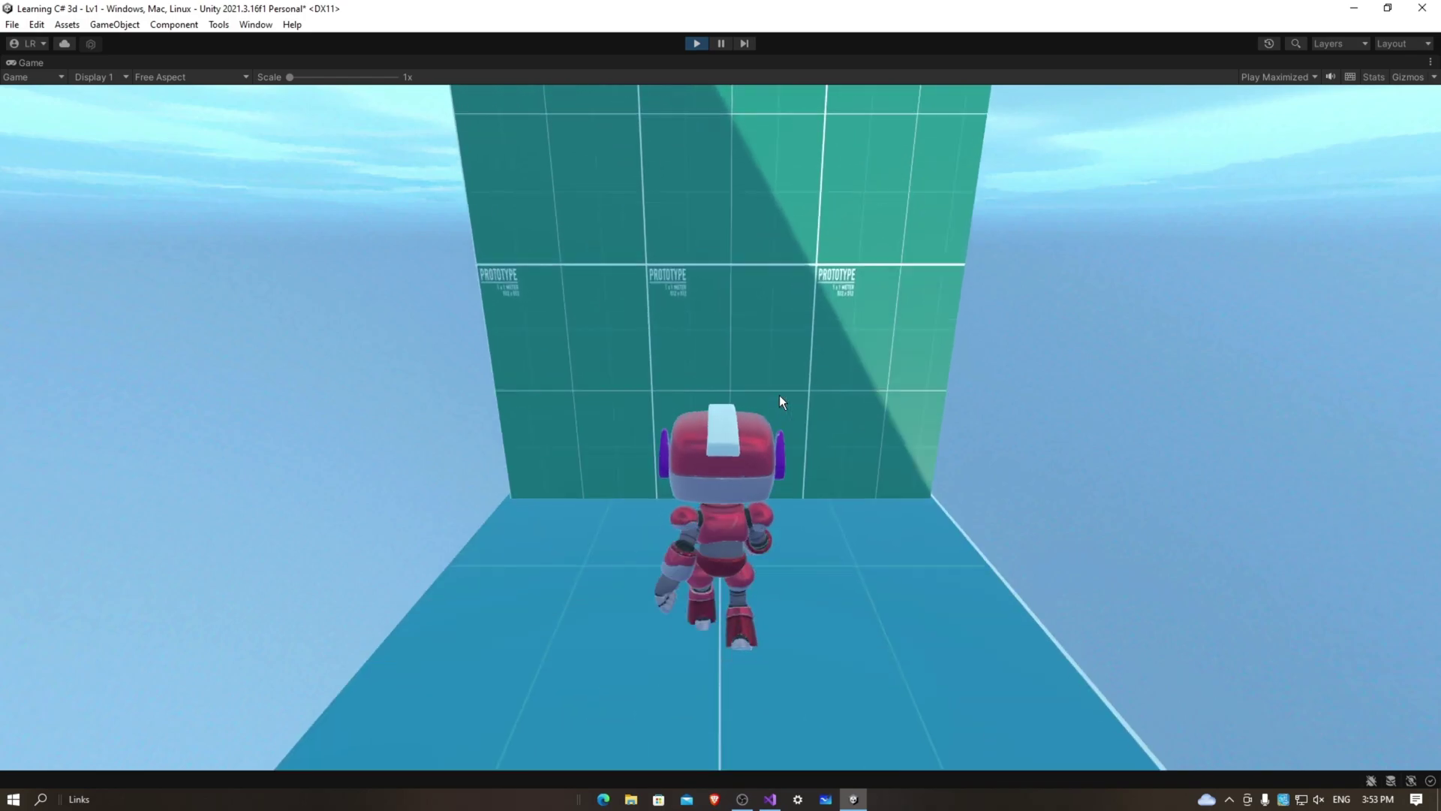
# - Jump and walk the robot around in the newly loaded Lv2
pyautogui.press('space')
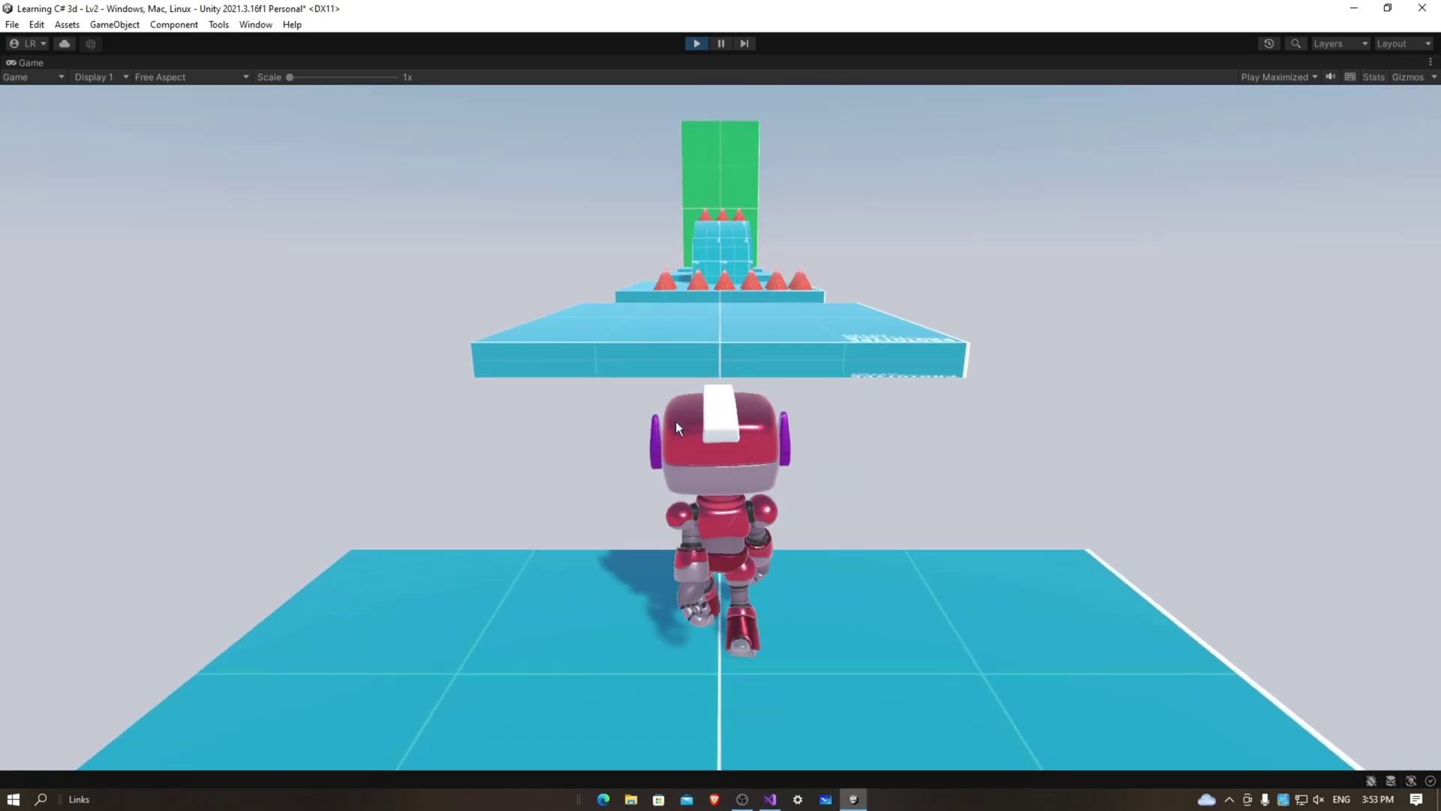
pyautogui.press('w')
pyautogui.press('s')
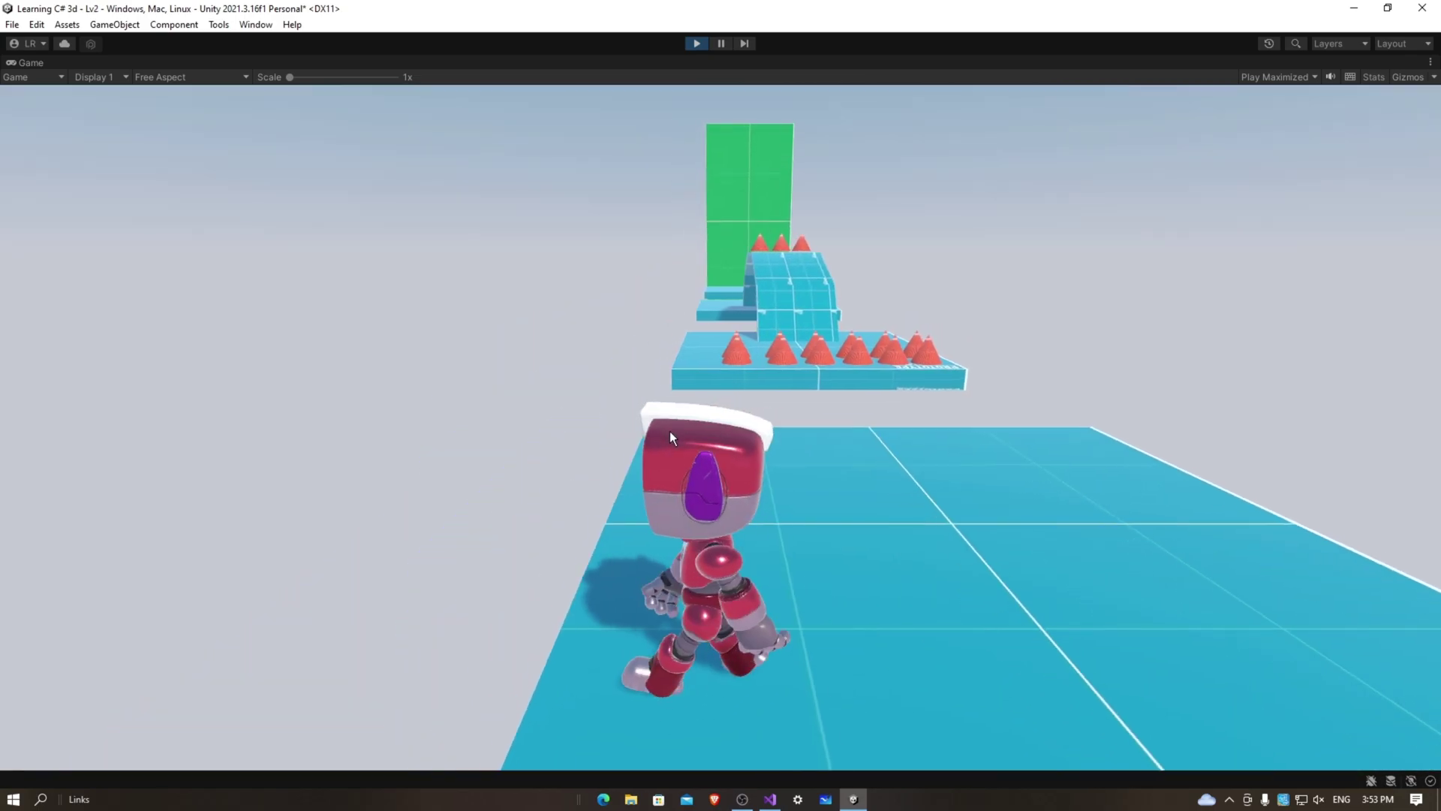